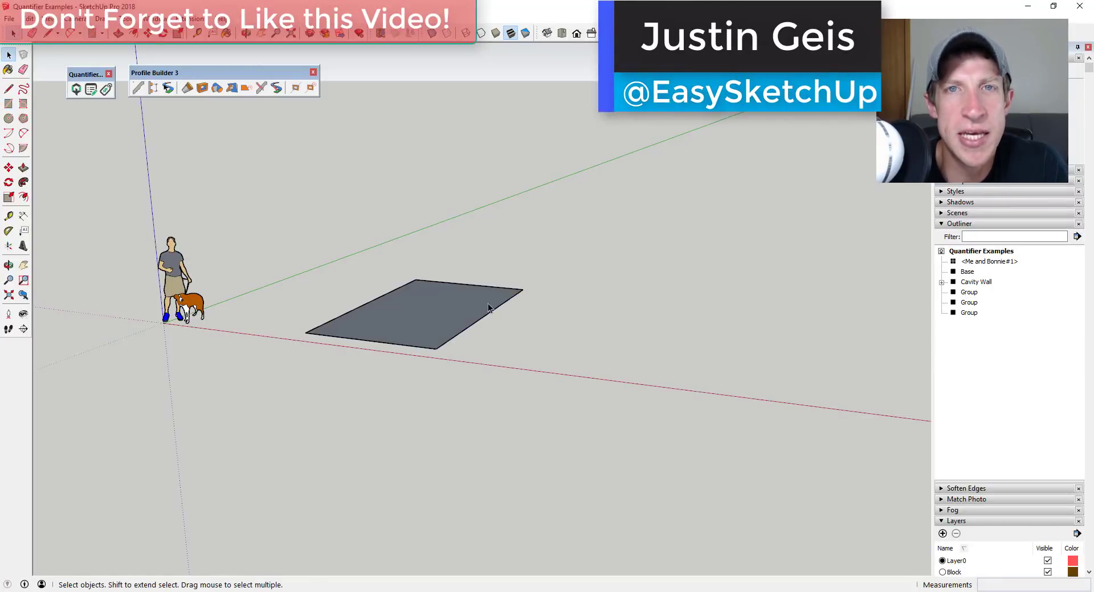
Step: Push/Pull the flat rectangle up into a box
key("p")
left_click(435, 320)
left_click(430, 206)
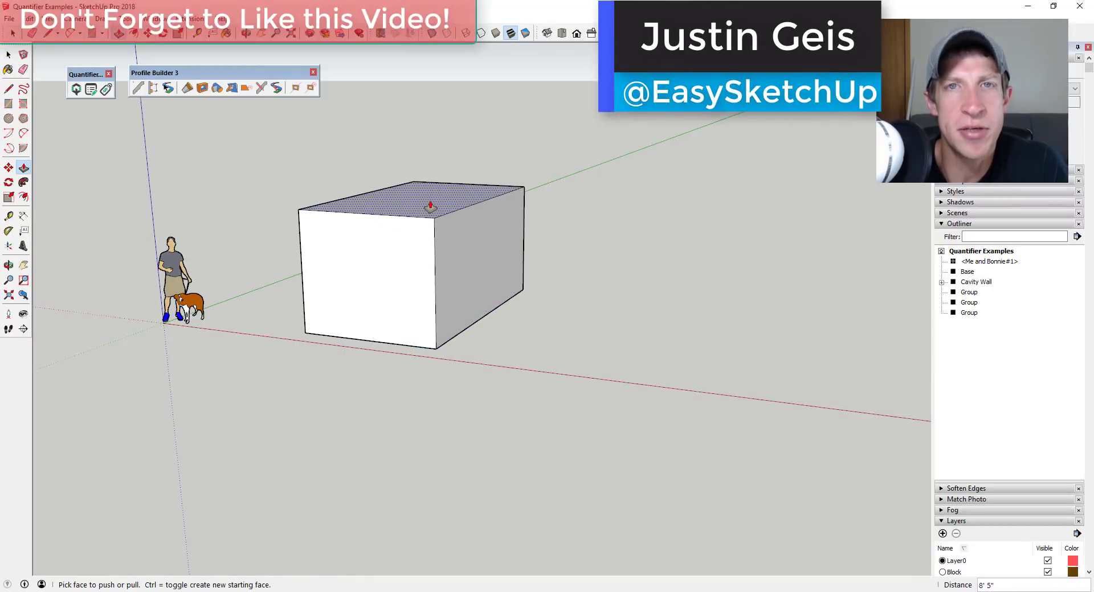
key("space")
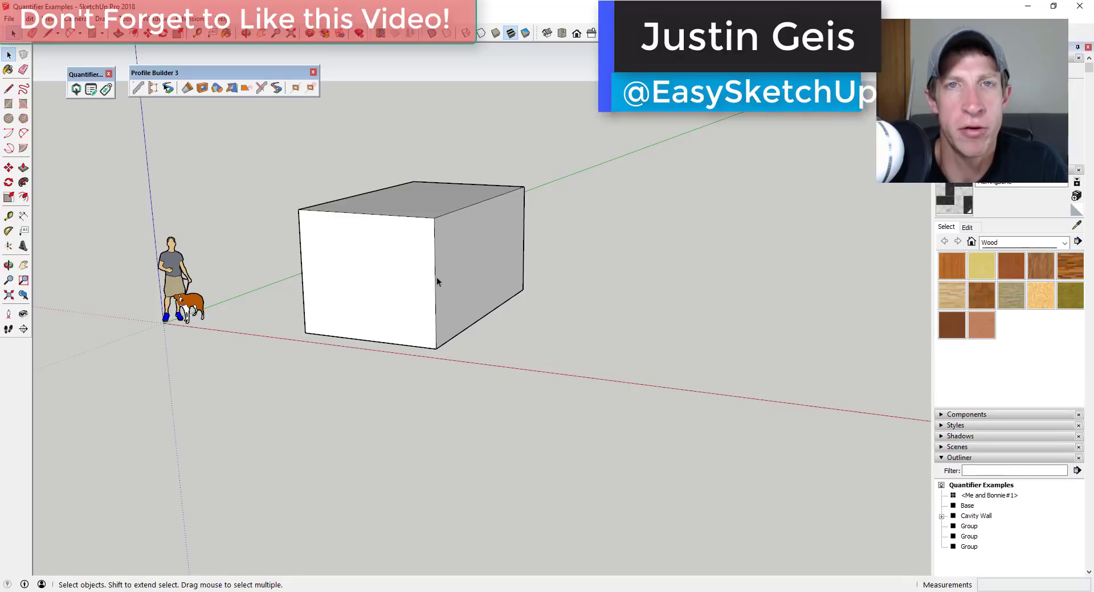
Step: Paint the whole box with a white siding material
middle_click_drag(437, 281, 408, 231)
left_click_drag(550, 239, 272, 269)
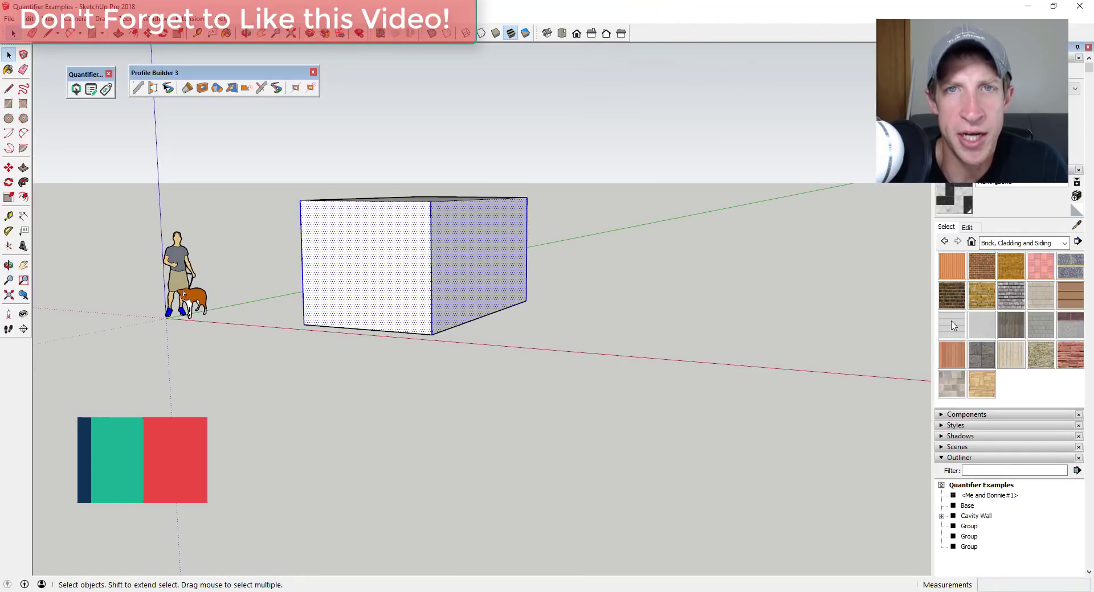
key("b")
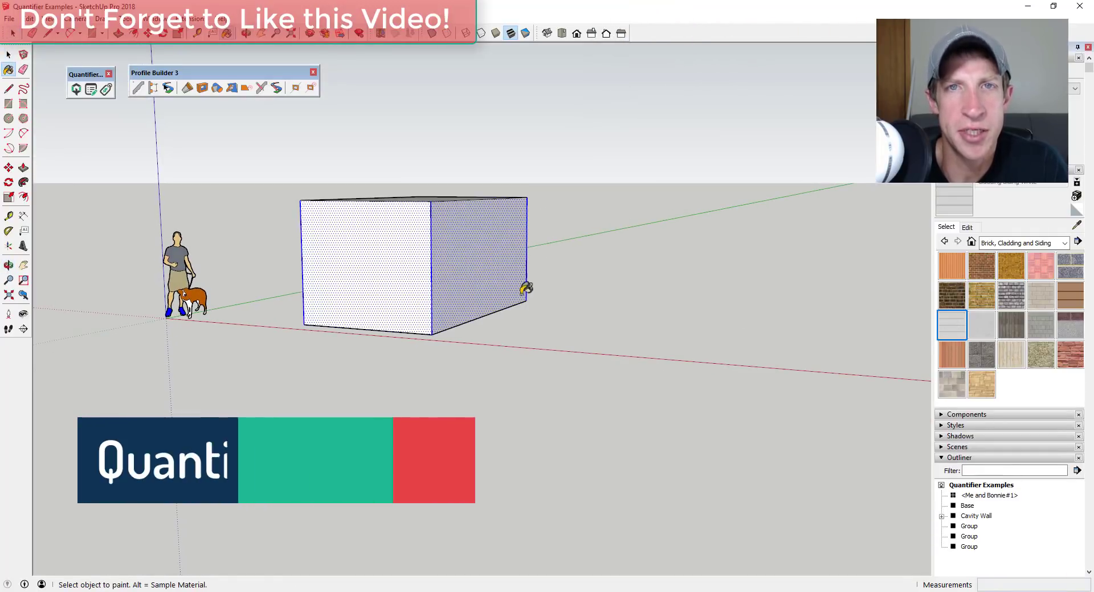
left_click(501, 271)
key("space")
Step: Draw a center ridge line across the top and raise it to form a gable roof
middle_click_drag(390, 258, 376, 200)
scroll(381, 204, "up", 3)
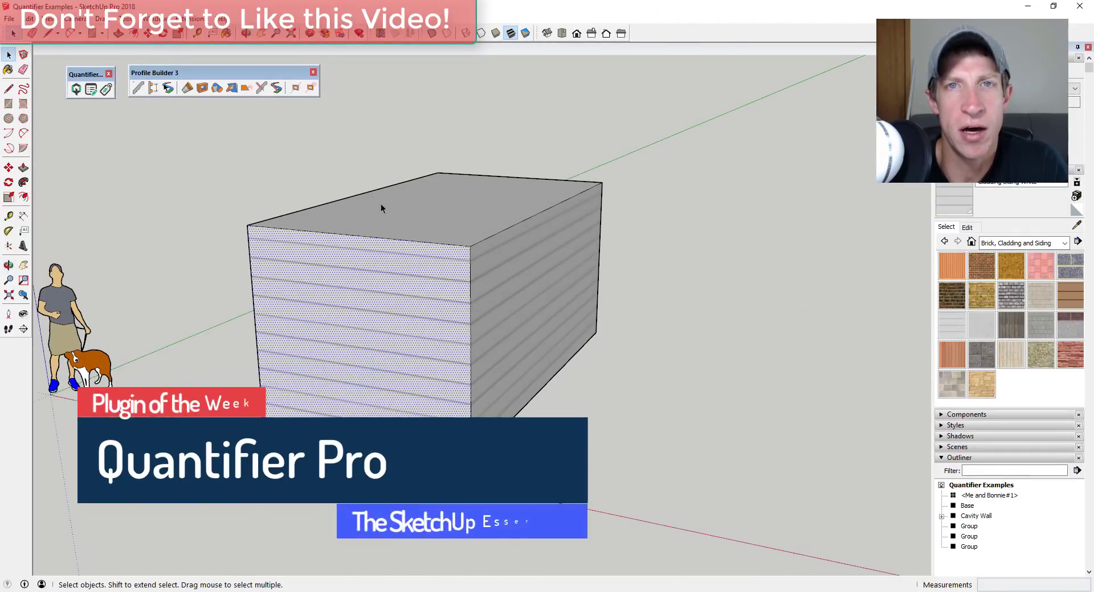
key("l")
left_click(352, 234)
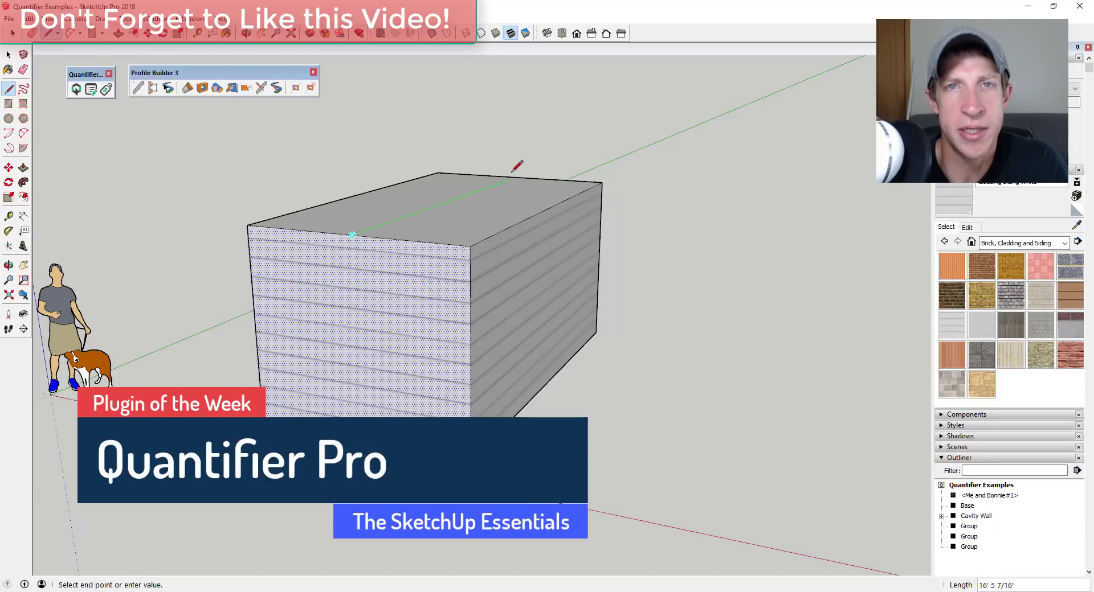
left_click(516, 177)
key("space")
left_click(440, 206)
key("m")
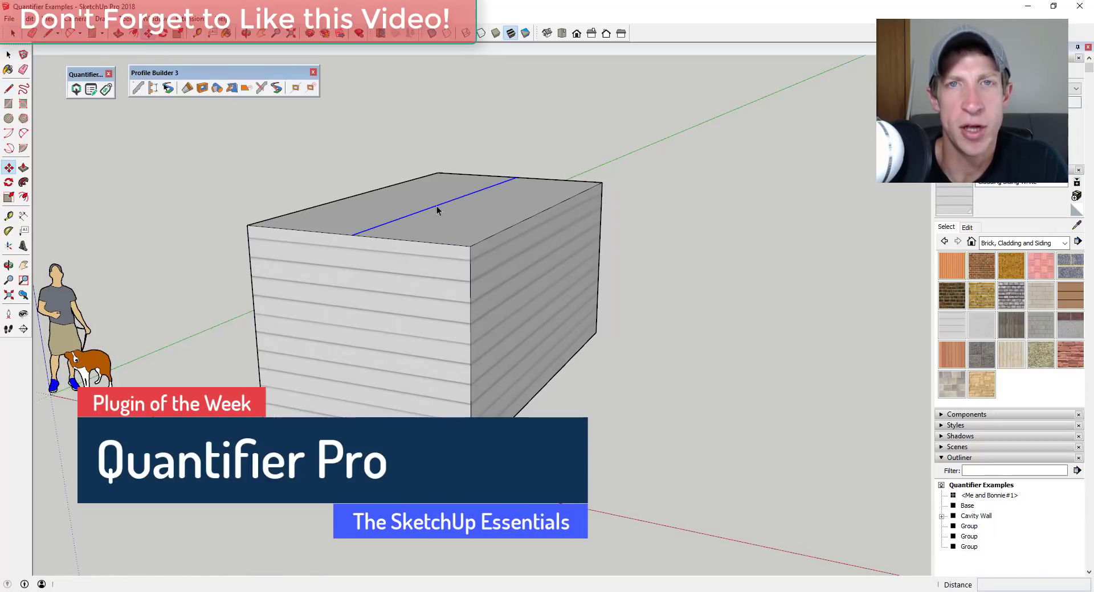
left_click(436, 205)
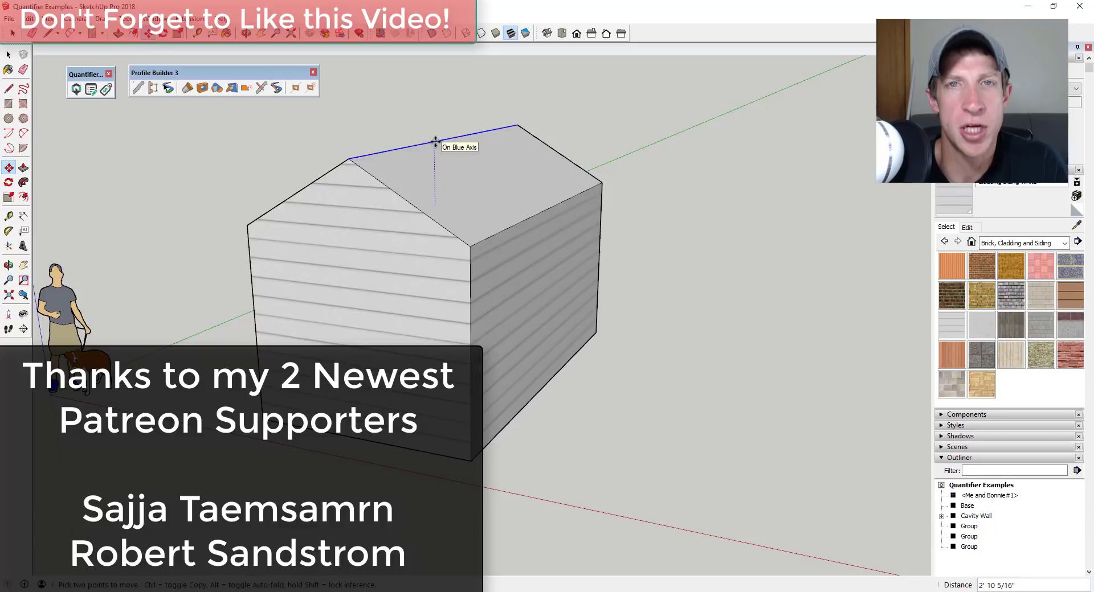
left_click(435, 135)
key("space")
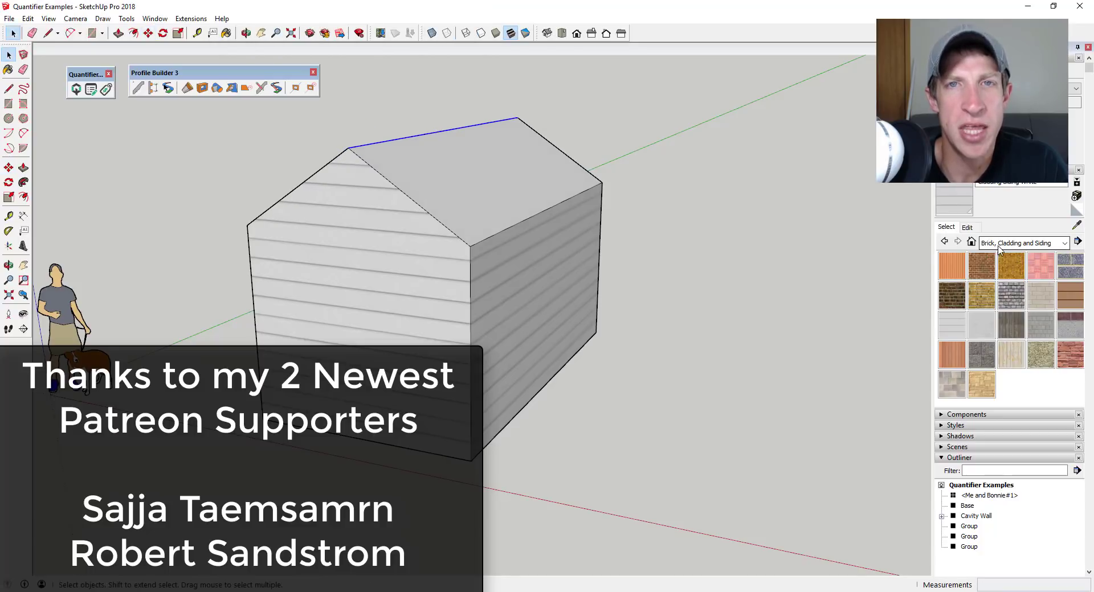
Step: Paint the roof with a shingle material from the Roofing collection
left_click(1025, 244)
left_click(1008, 337)
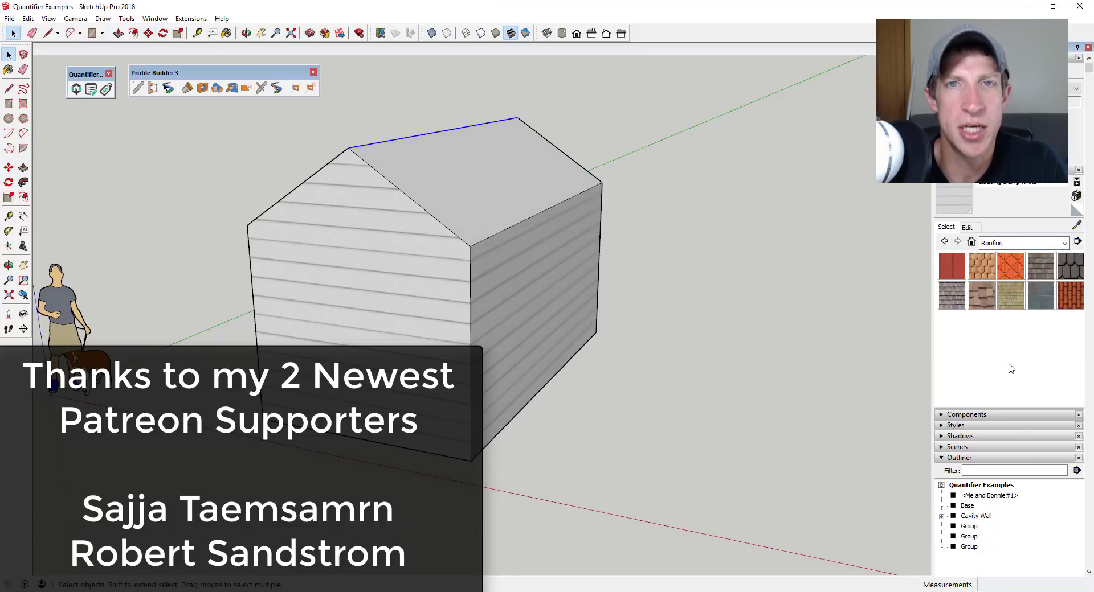
left_click(1038, 275)
left_click(511, 161)
mouse_move(510, 161)
middle_mouse_down()
mouse_move(486, 203)
mouse_move(450, 206)
mouse_move(489, 237)
mouse_move(447, 213)
middle_mouse_up()
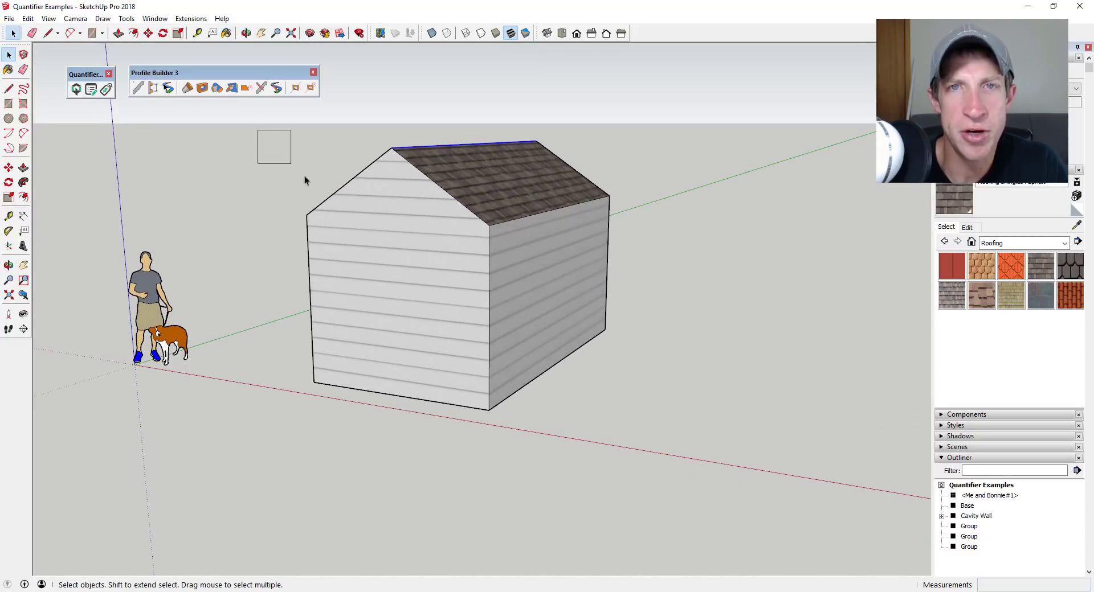
Step: Select the whole house and make it a single group
left_click_drag(304, 180, 690, 409)
right_click(502, 294)
left_click(536, 394)
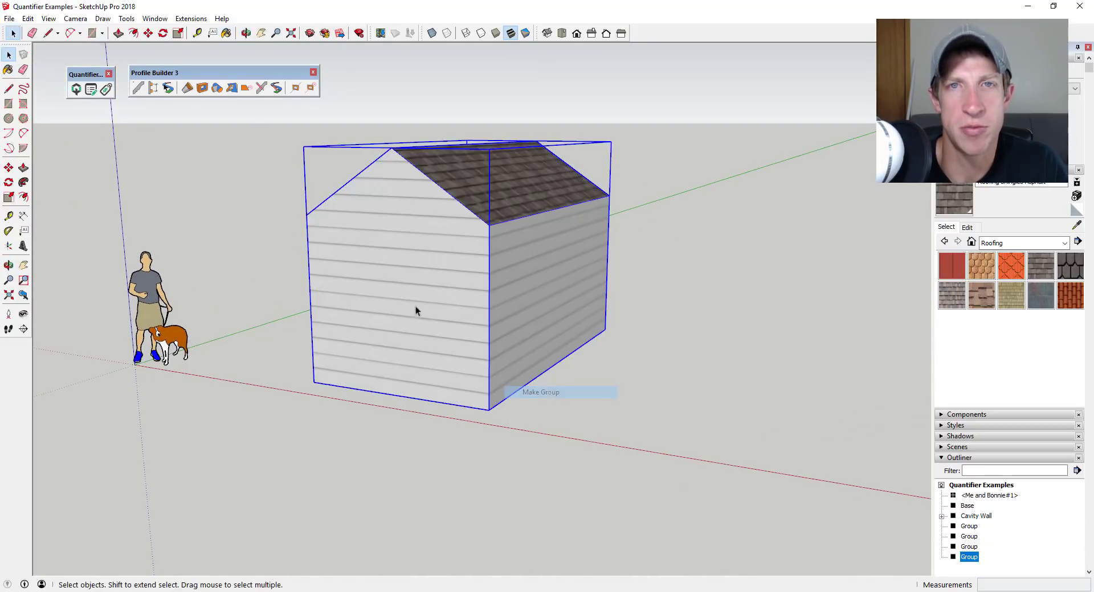
Step: In Quantifier Pro, add a Roofing Shingles Asphalt material cost of 10
left_click(78, 90)
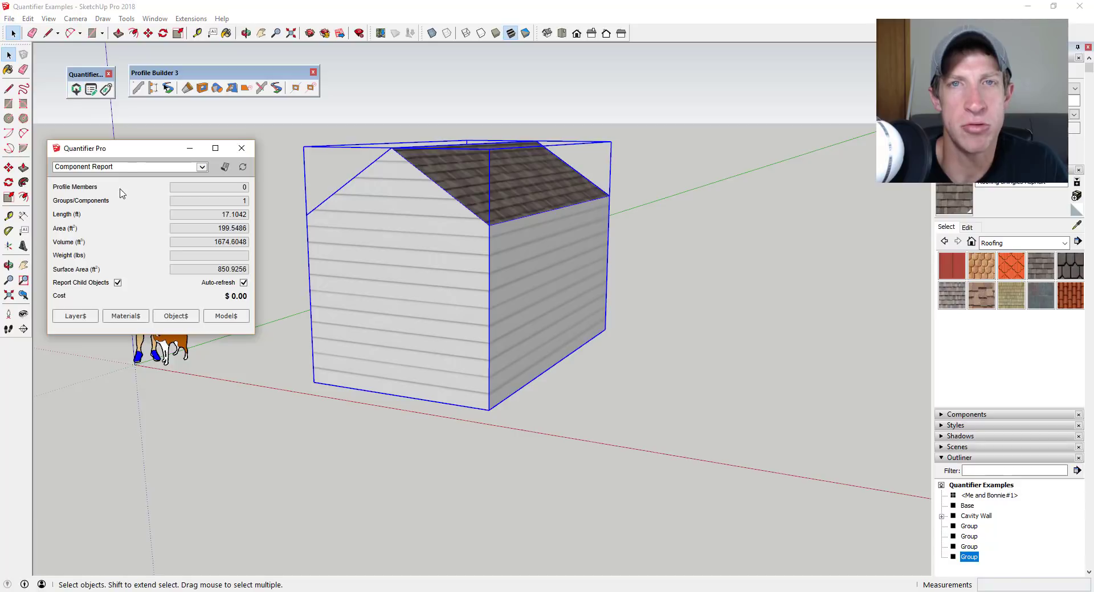
left_click(125, 315)
left_click(238, 208)
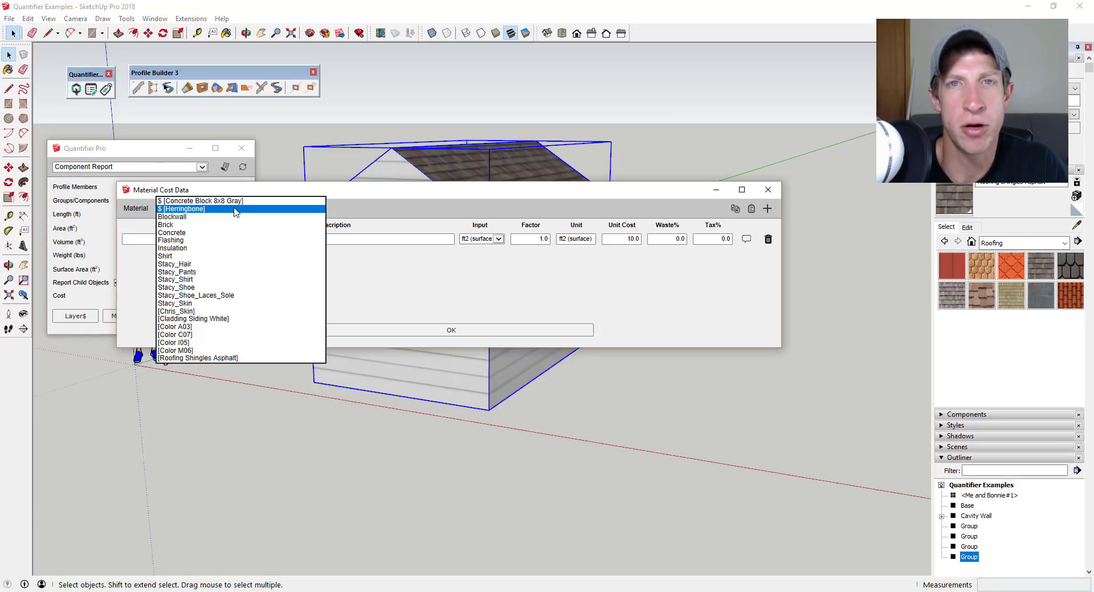
left_click(197, 358)
left_click(767, 209)
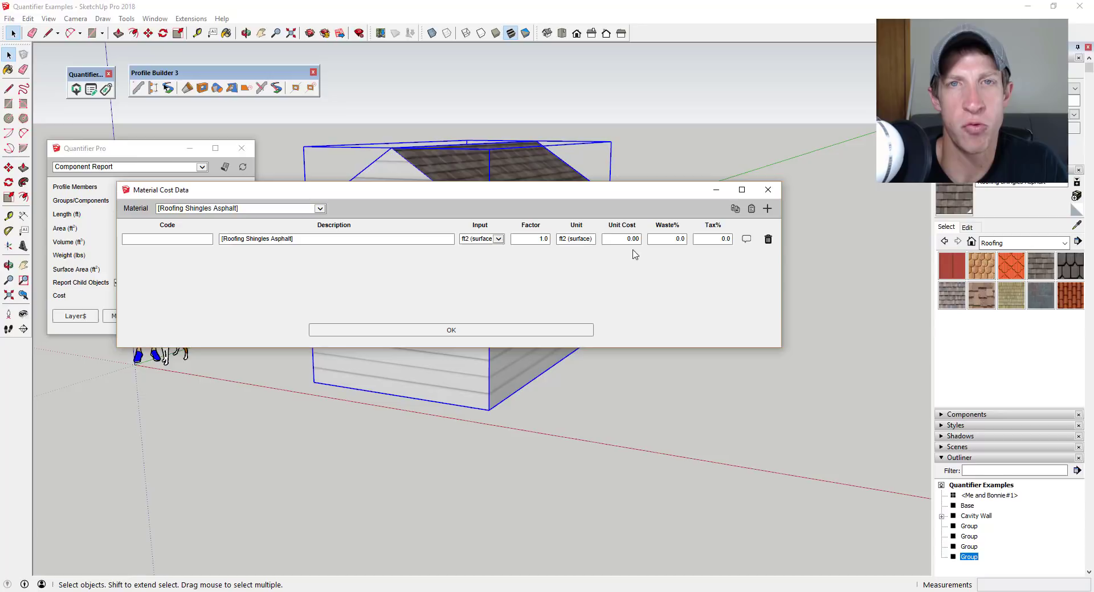
left_click(481, 331)
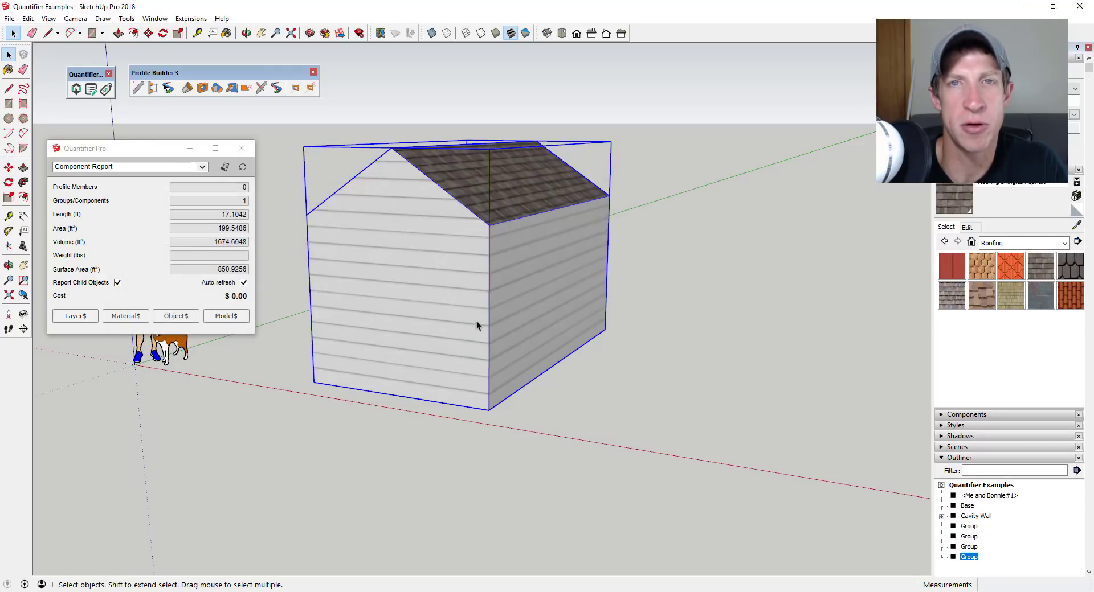
Step: Add a Cladding Siding White material cost of 8
left_click(125, 316)
left_click(270, 209)
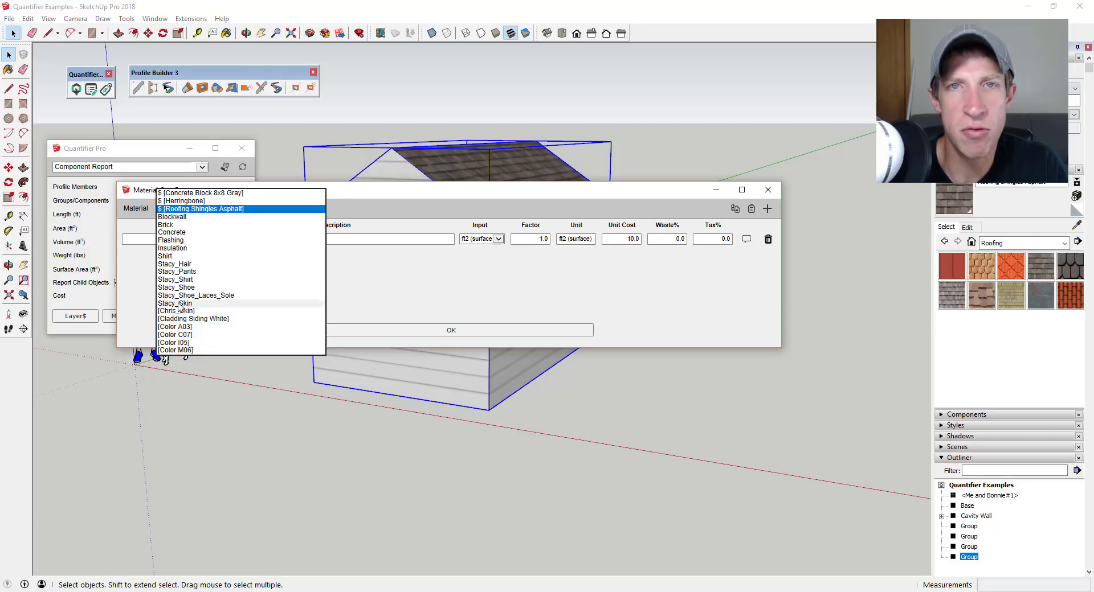
left_click(183, 320)
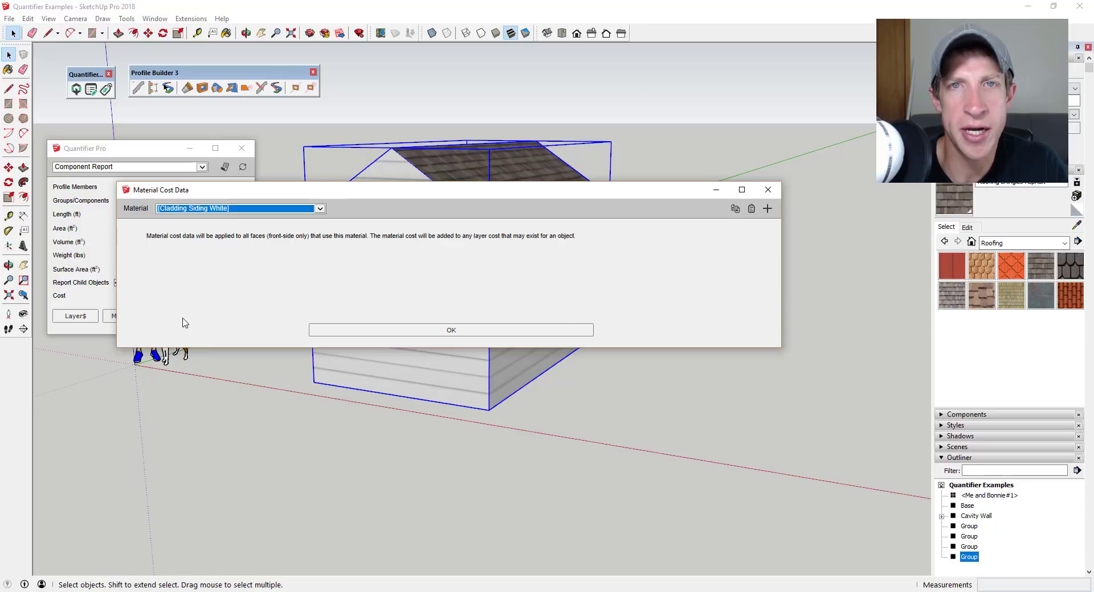
left_click(767, 209)
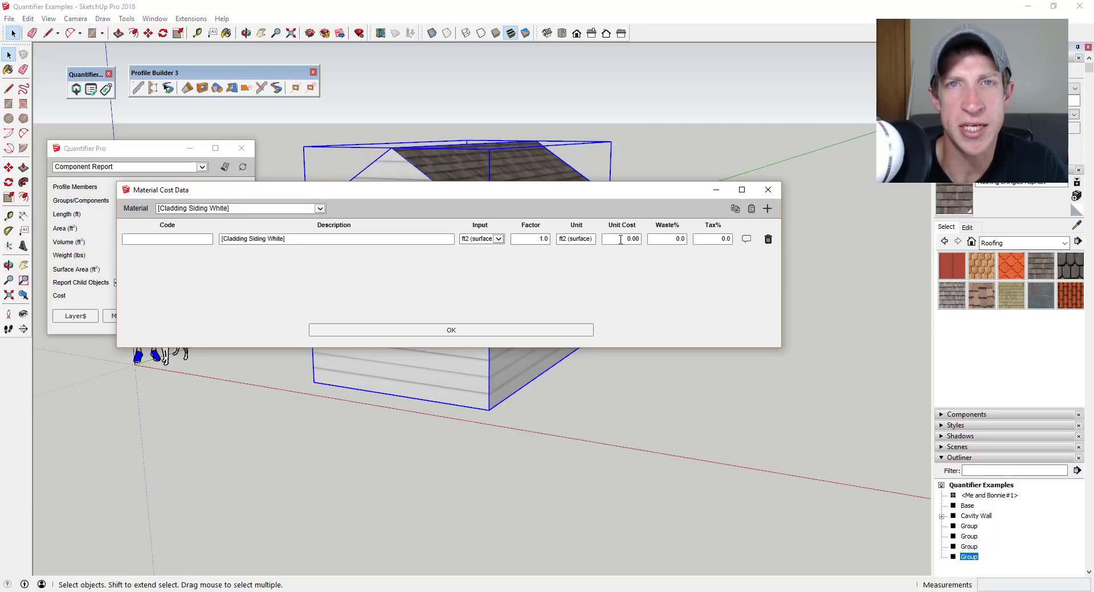
left_click(454, 330)
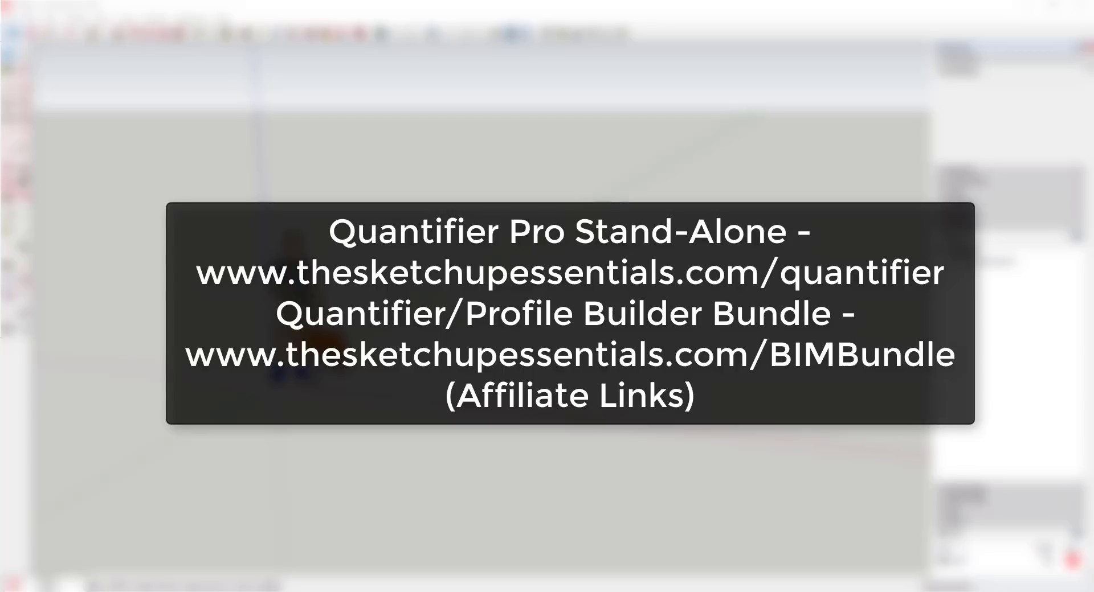
Step: Group the concrete box, price Concrete Block 8x8 Gray at 25 with 15% waste, and refresh
right_click(555, 309)
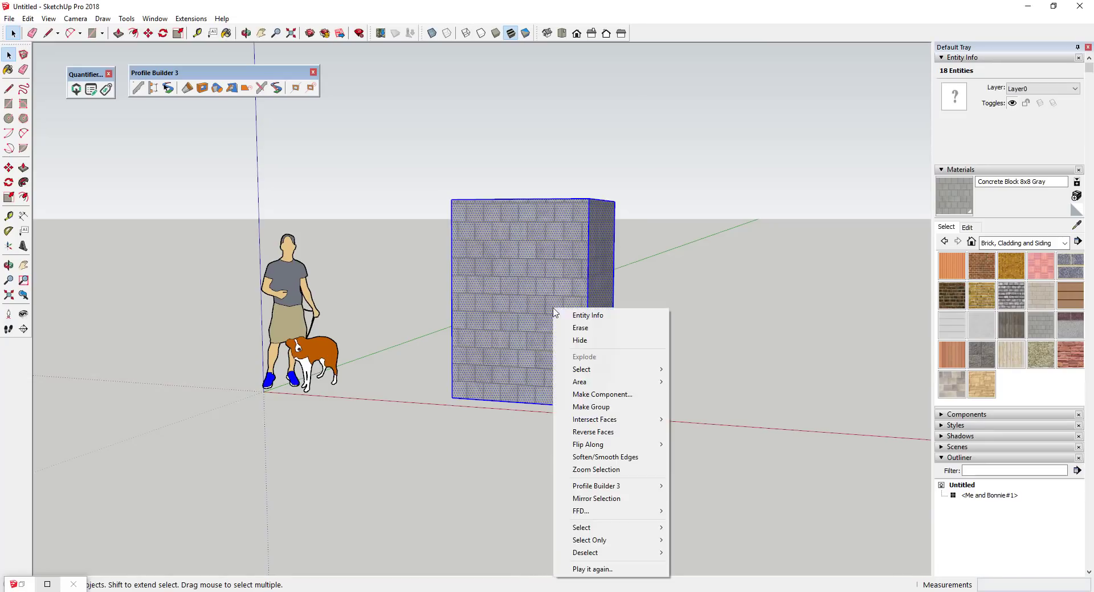
left_click(587, 409)
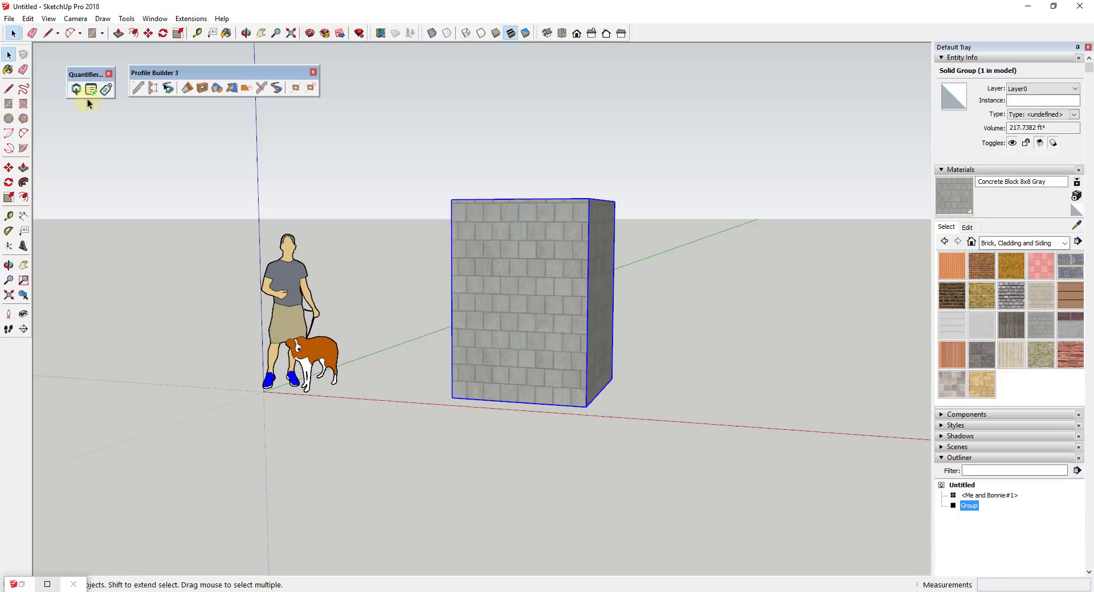
left_click(75, 90)
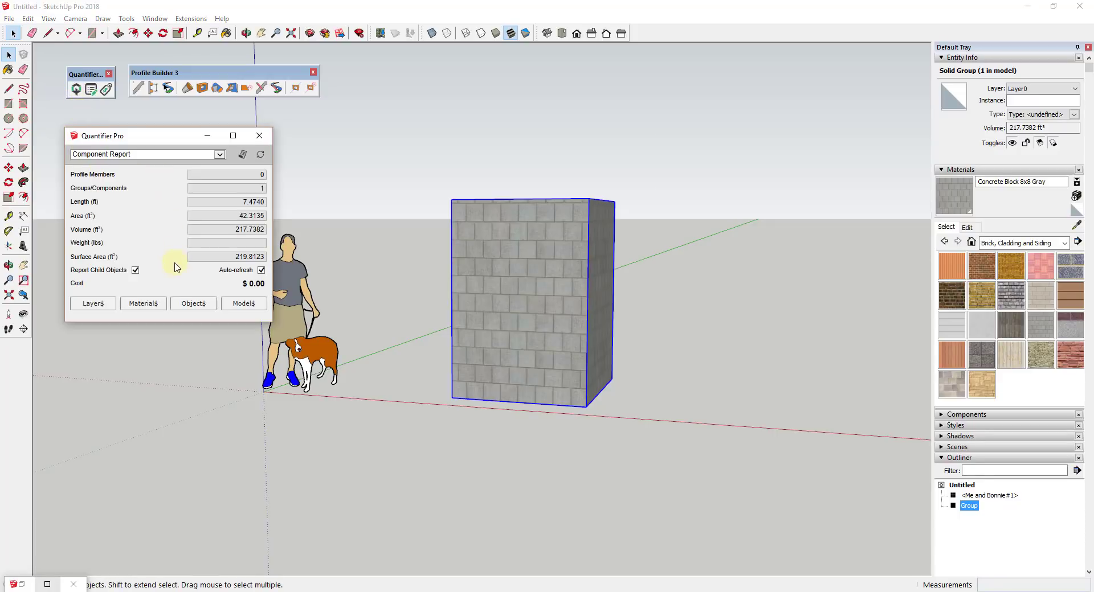
left_click(138, 305)
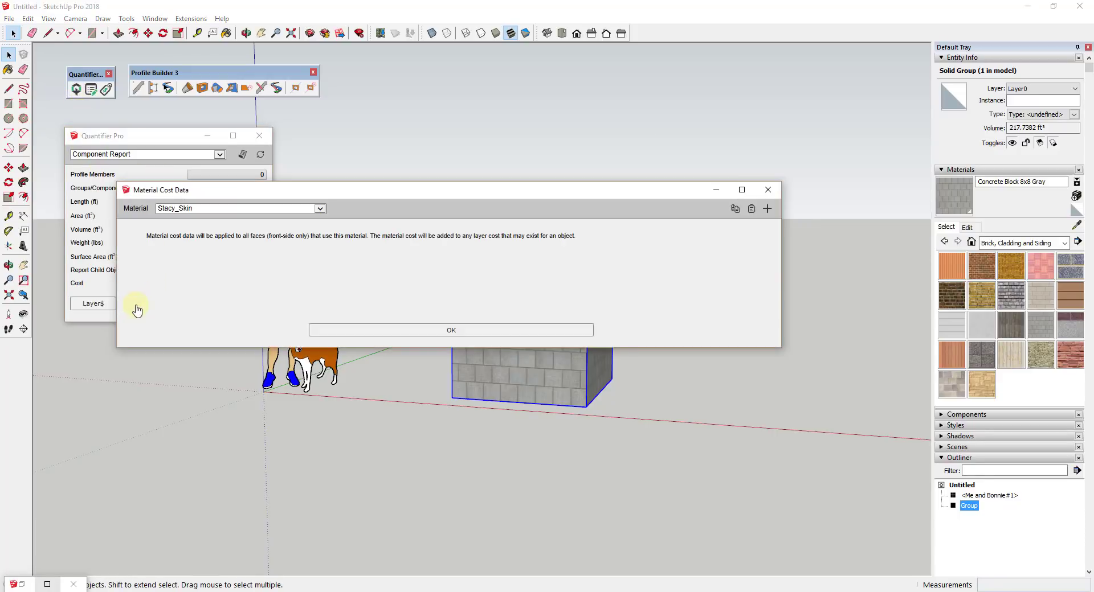
left_click(277, 211)
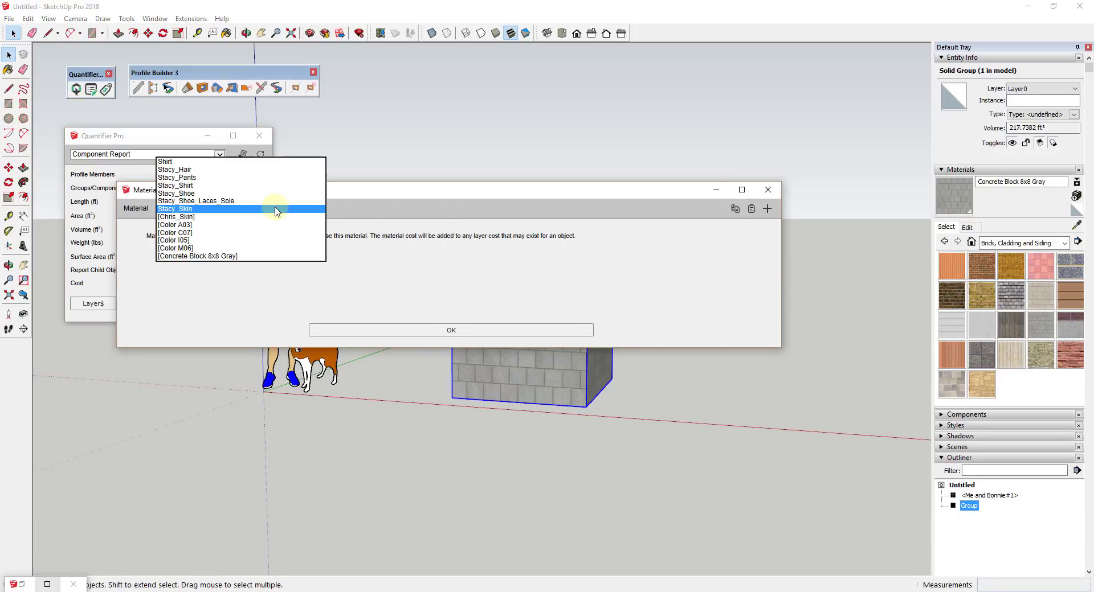
left_click(214, 256)
left_click(767, 208)
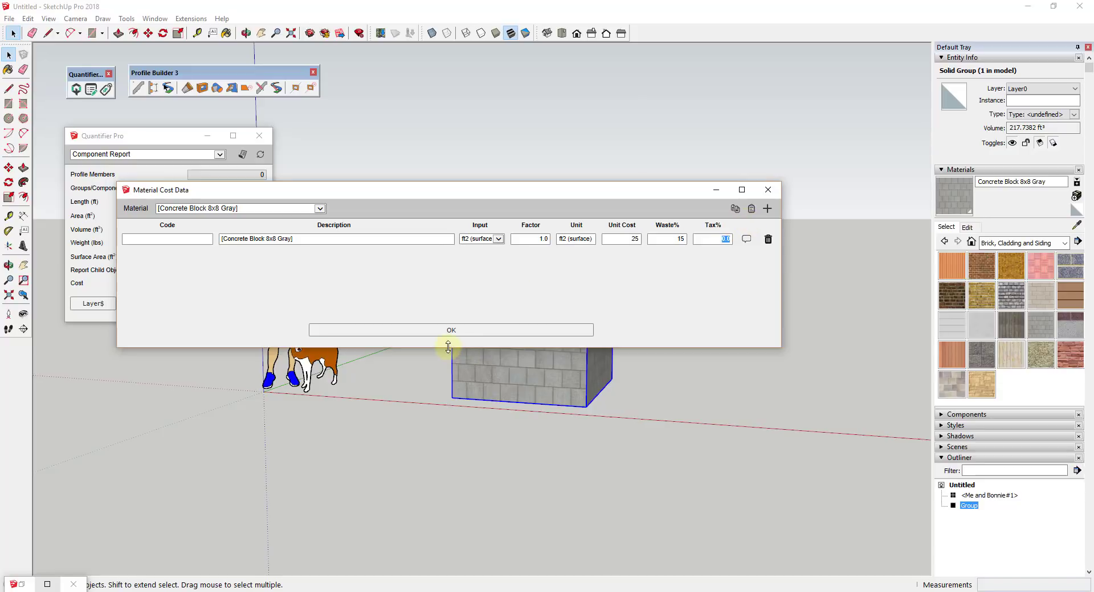
left_click(450, 330)
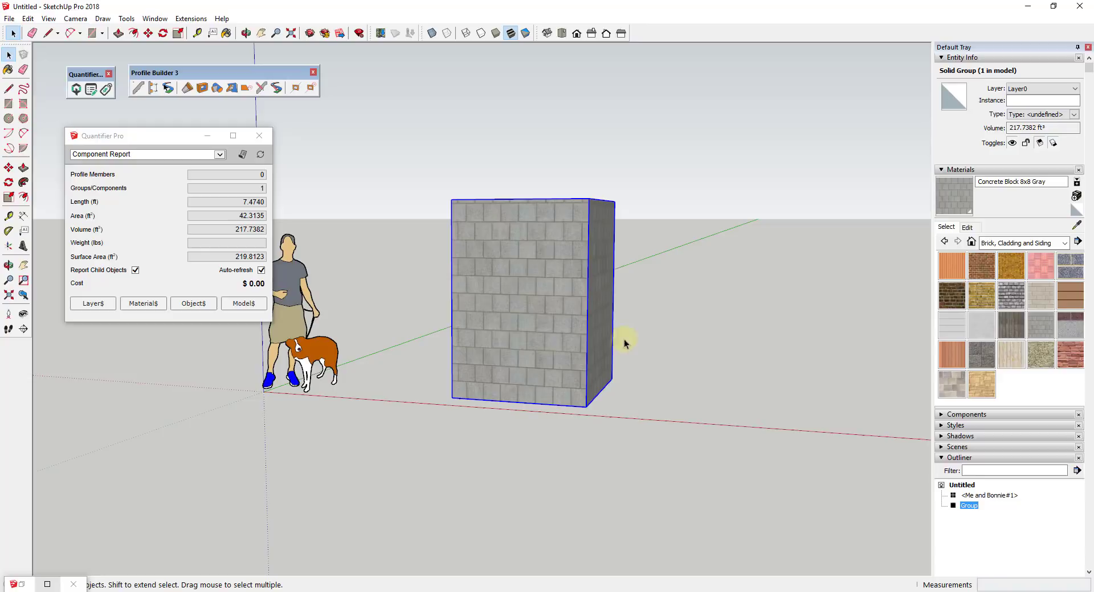
left_click(261, 154)
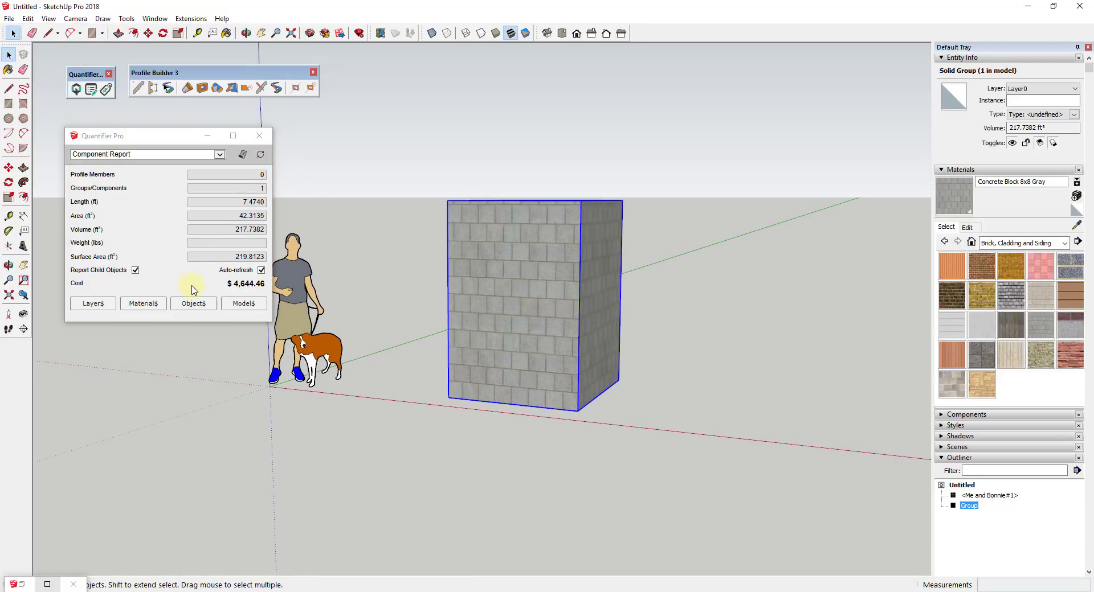
Step: Draw a Cavity Wall assembly from the Profile Builder library along the red axis
left_click(186, 88)
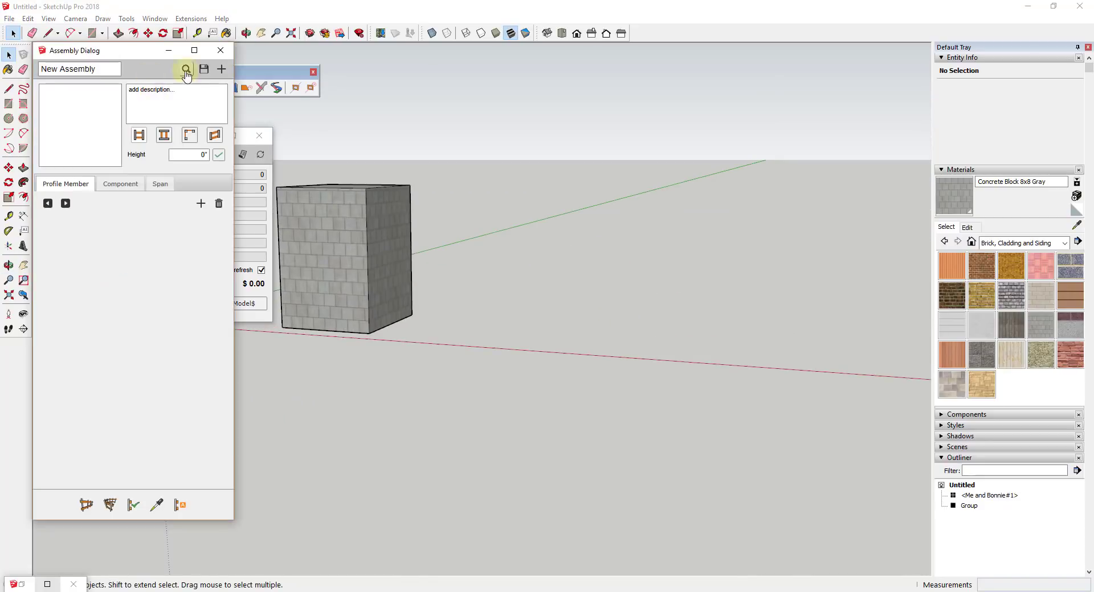
left_click(186, 69)
left_click(285, 164)
left_click(450, 343)
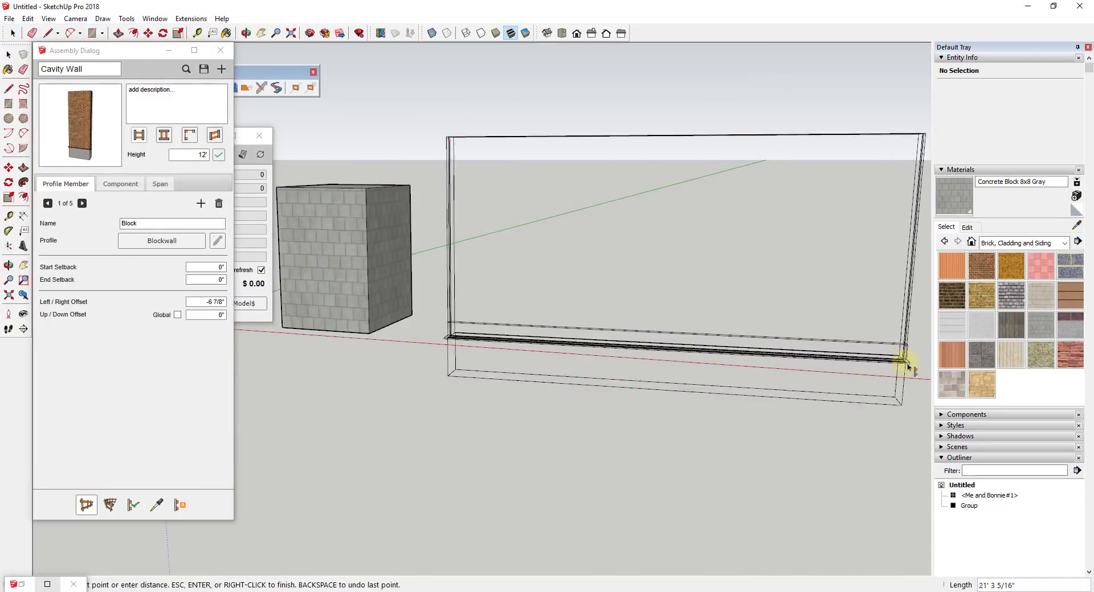
left_click(908, 366)
left_click(961, 170)
left_click(956, 268)
Step: Toggle the Block, Block Wall and Brick layers' visibility to inspect each wall part
left_click(958, 320)
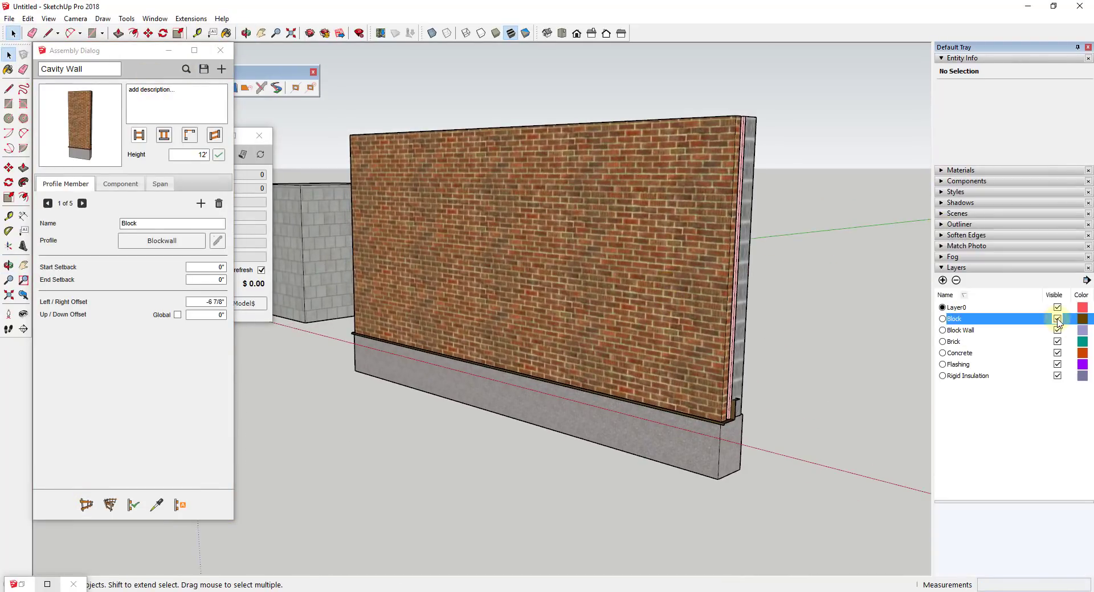
left_click(1057, 331)
left_click(1057, 330)
left_click(1058, 342)
left_click(1058, 342)
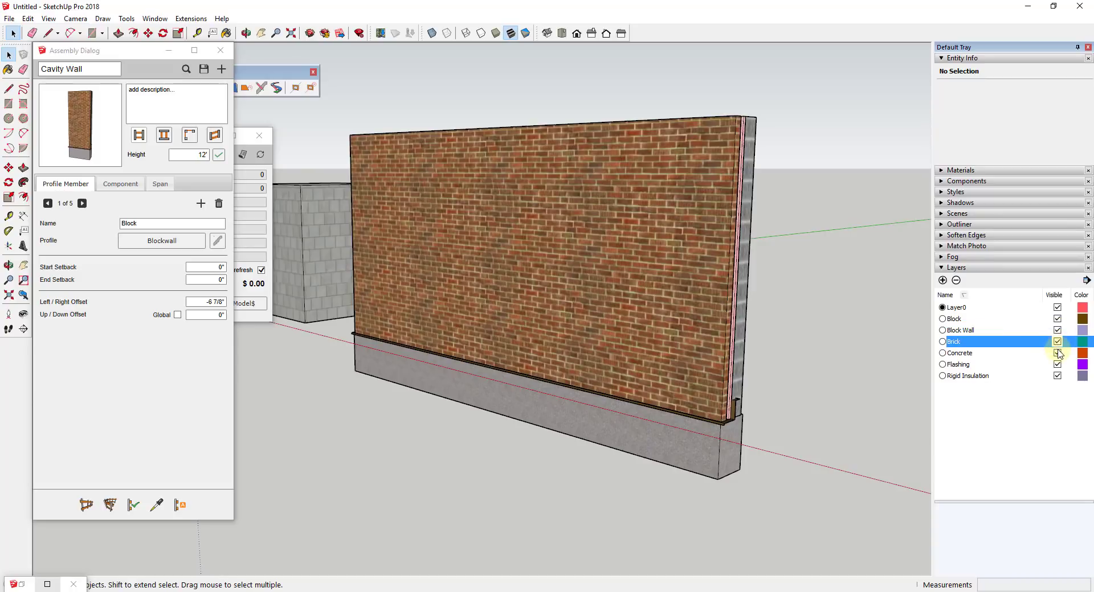
left_click(1058, 353)
left_click(1058, 353)
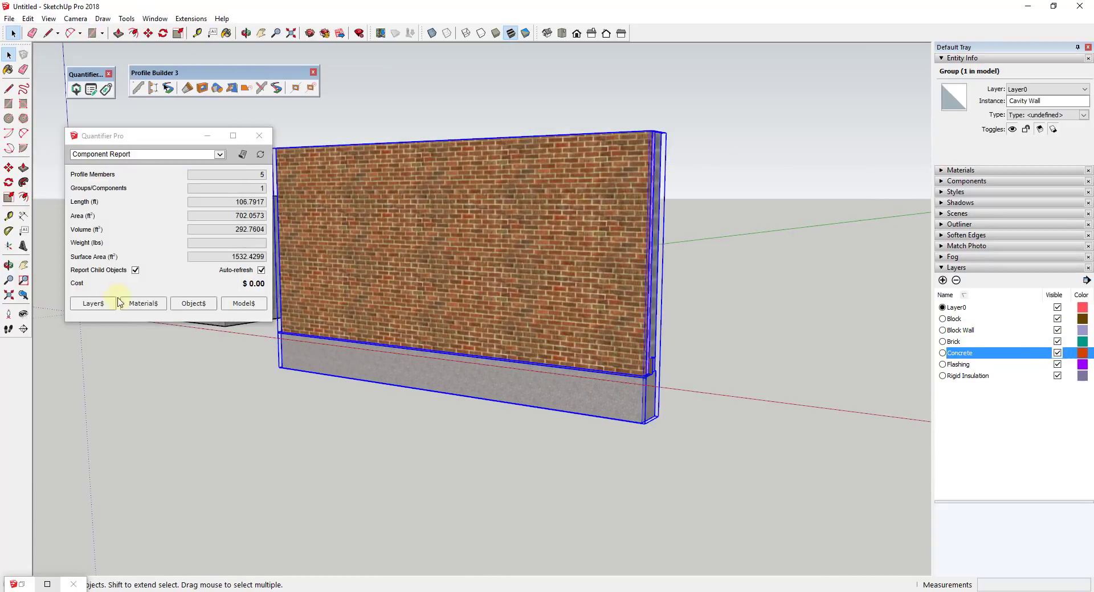
Step: Add a Layer$ cost row for the Block layer, measured in square feet
left_click(111, 303)
left_click(312, 209)
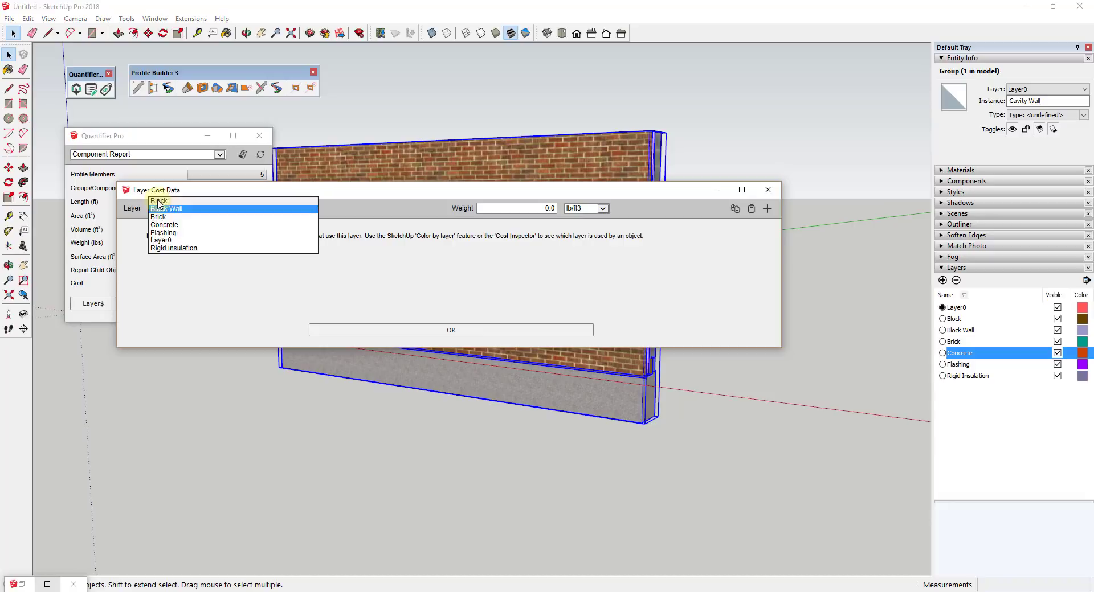
left_click(294, 202)
left_click(750, 209)
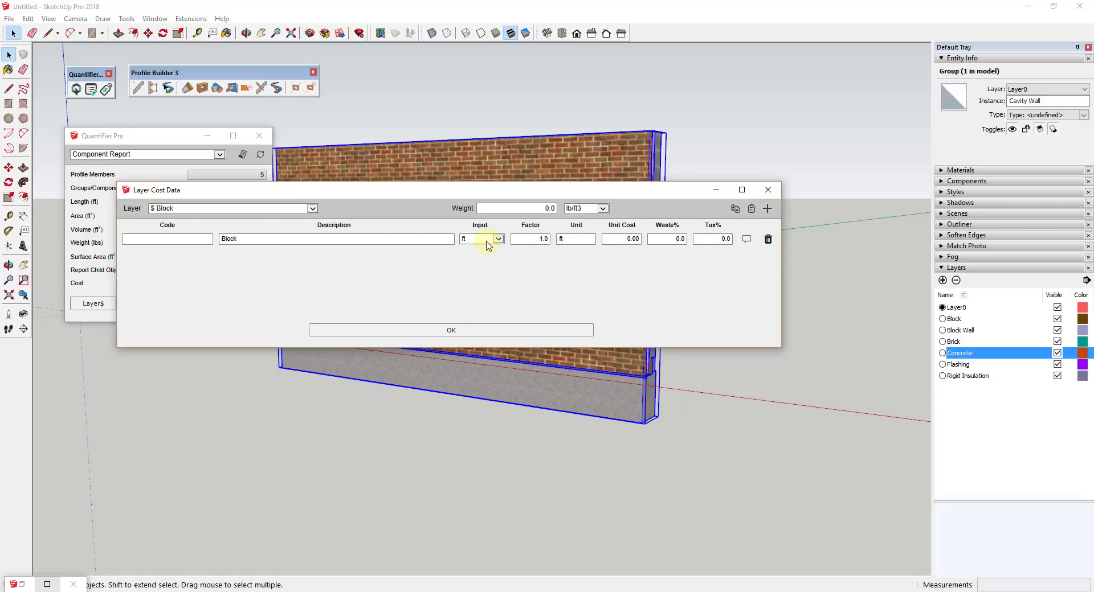
left_click(487, 246)
left_click(481, 261)
left_click(624, 239)
Step: Set the Brick layer's unit cost to 35
left_click(286, 209)
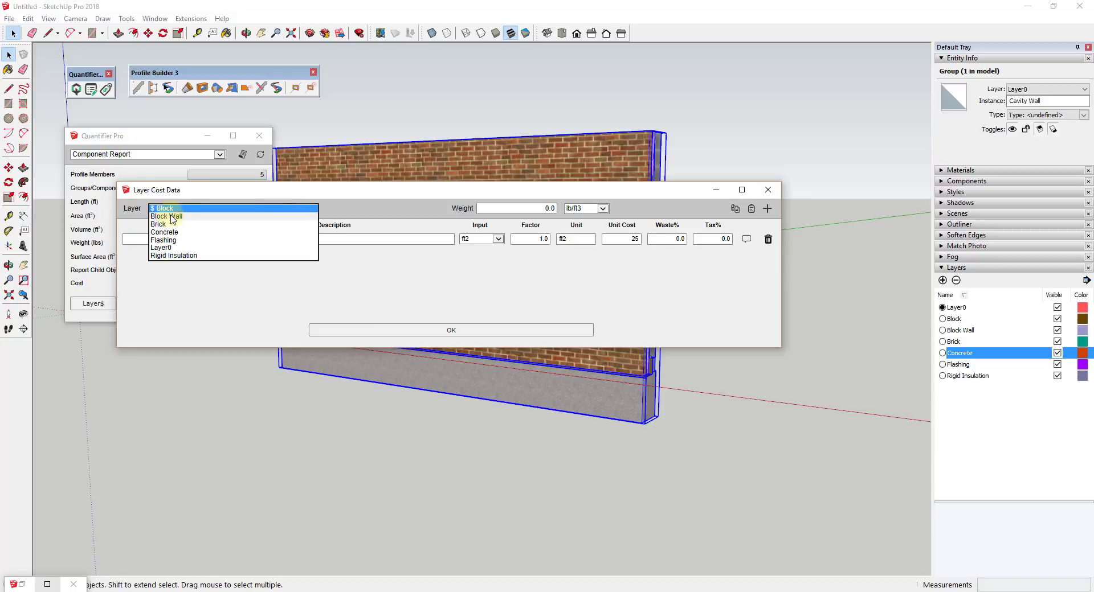
left_click(246, 239)
left_click(627, 239)
type("35")
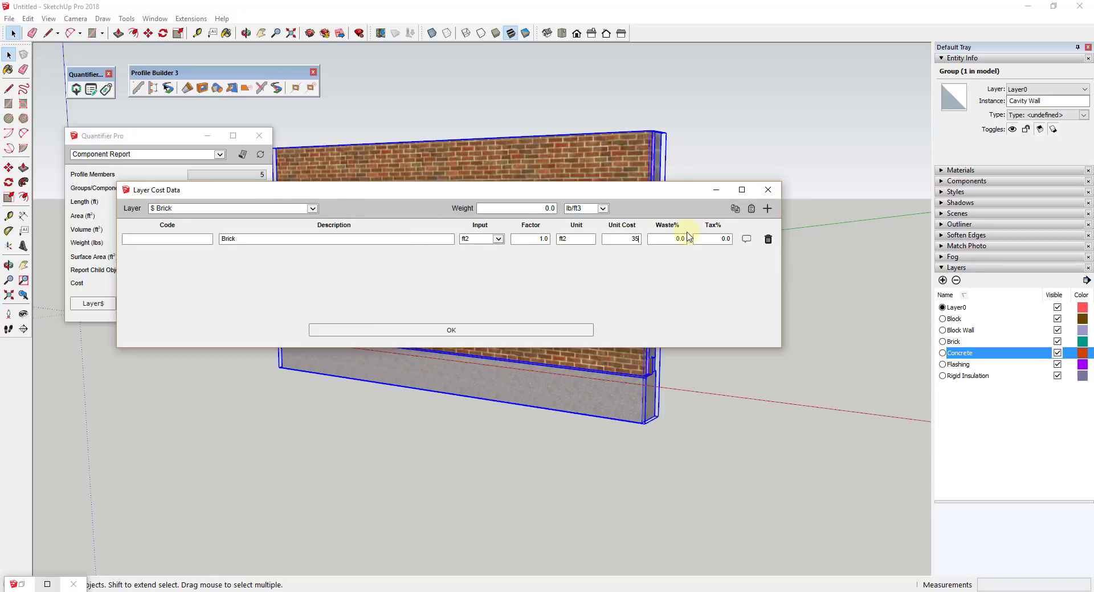
Step: Price the Concrete layer by cubic yards and the Flashing layer, save, and add a new layer
left_click(284, 208)
left_click(240, 247)
left_click(499, 240)
left_click(476, 264)
left_click(621, 239)
left_click(307, 209)
left_click(239, 222)
left_click(461, 331)
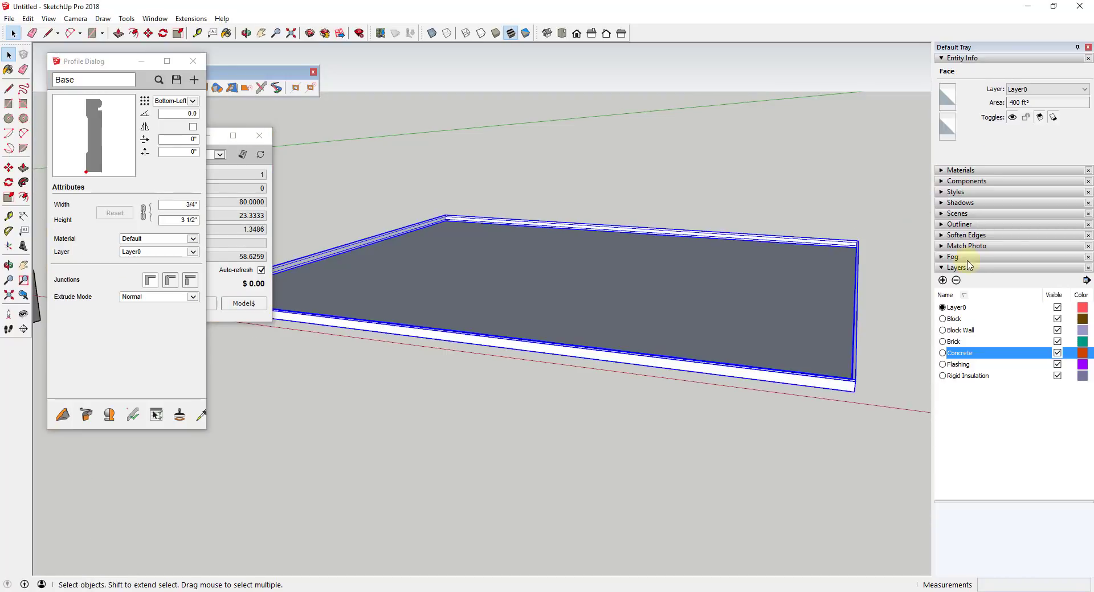
left_click(943, 280)
Step: Name the new layer Wood Base and move the base slab onto it
type("Wood Base")
key("Return")
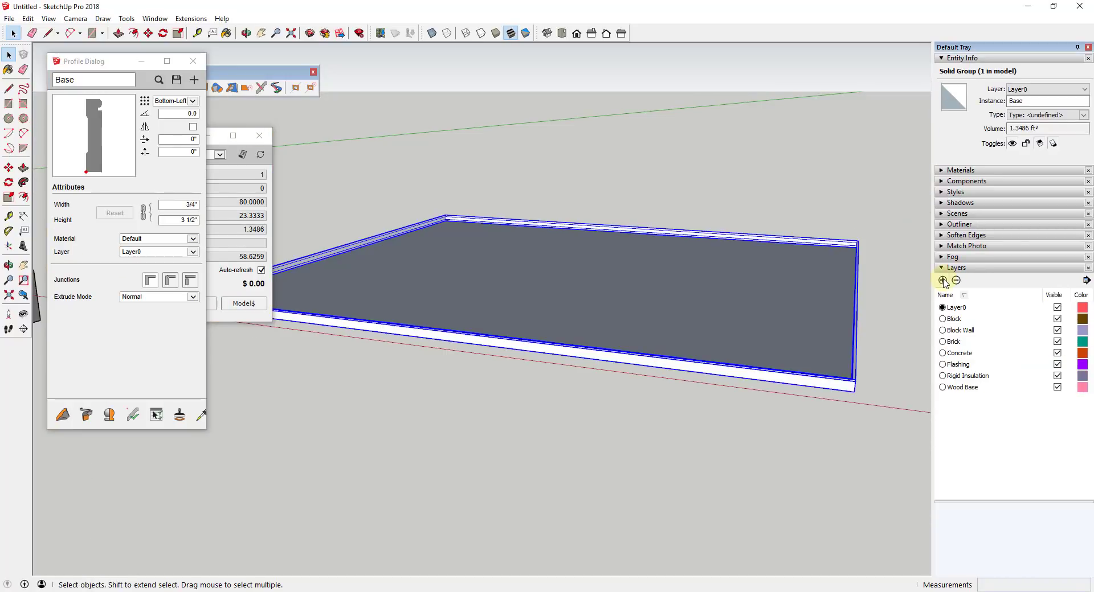
left_click(1048, 90)
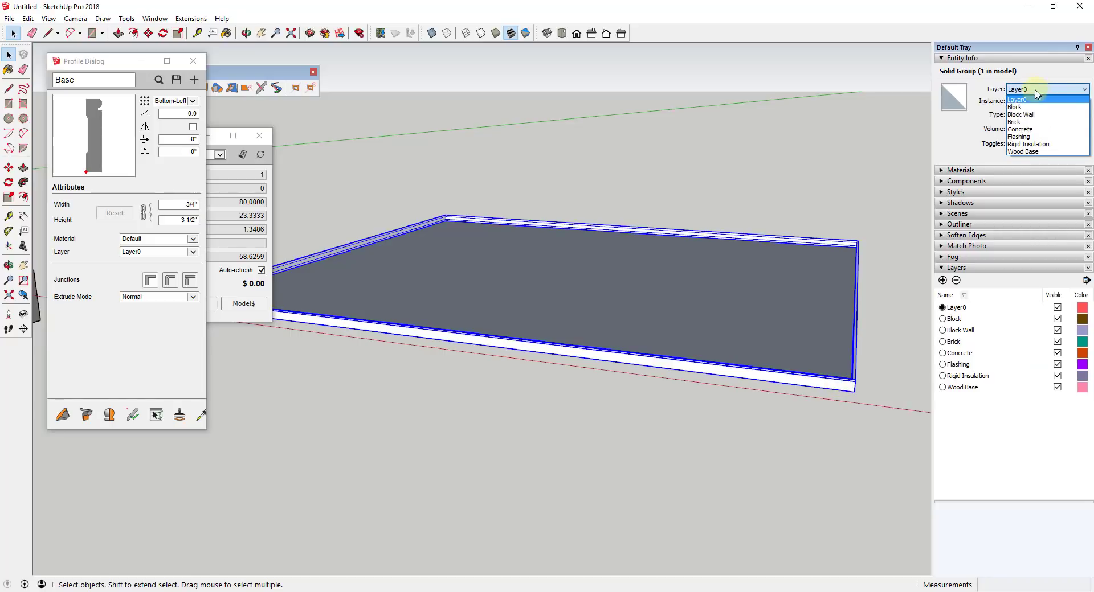
left_click(1026, 155)
left_click(193, 61)
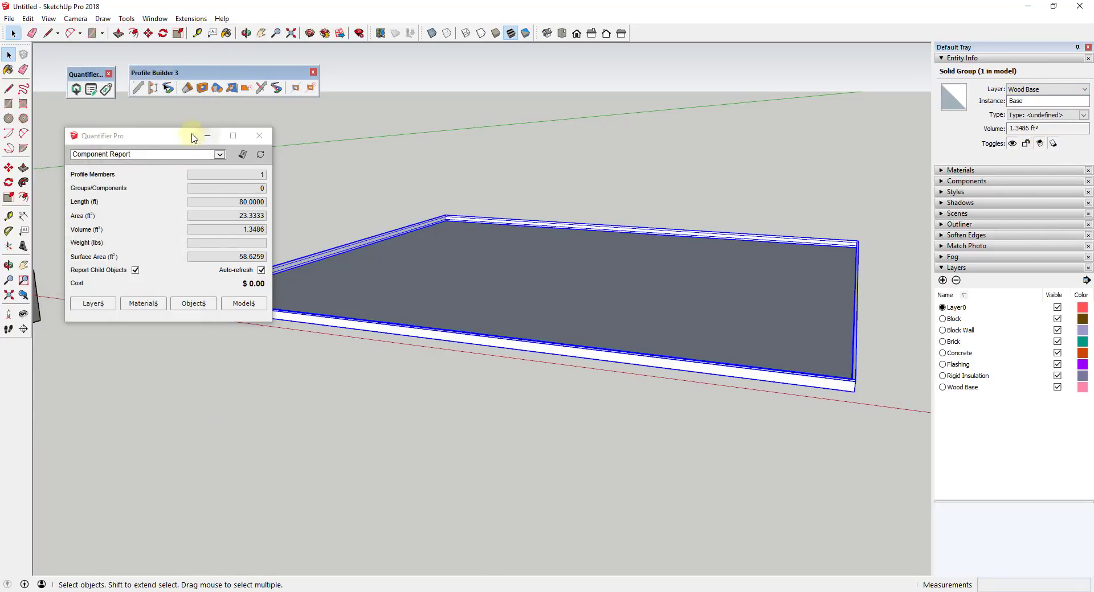
Step: Add a Layer$ cost row for the Wood Base layer
left_click(97, 304)
left_click(222, 209)
left_click(200, 244)
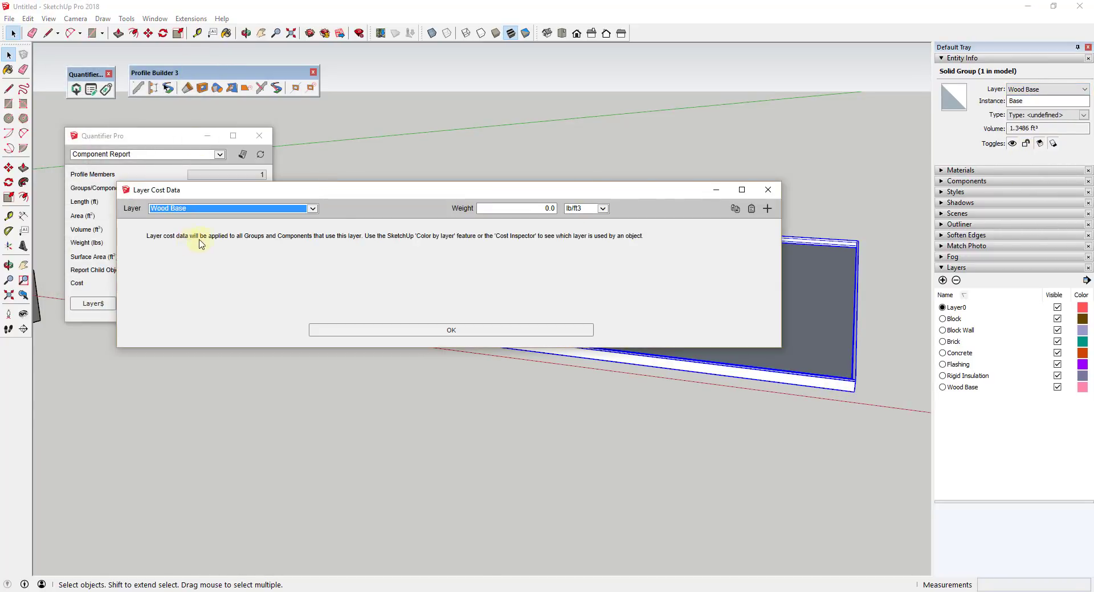
left_click(767, 209)
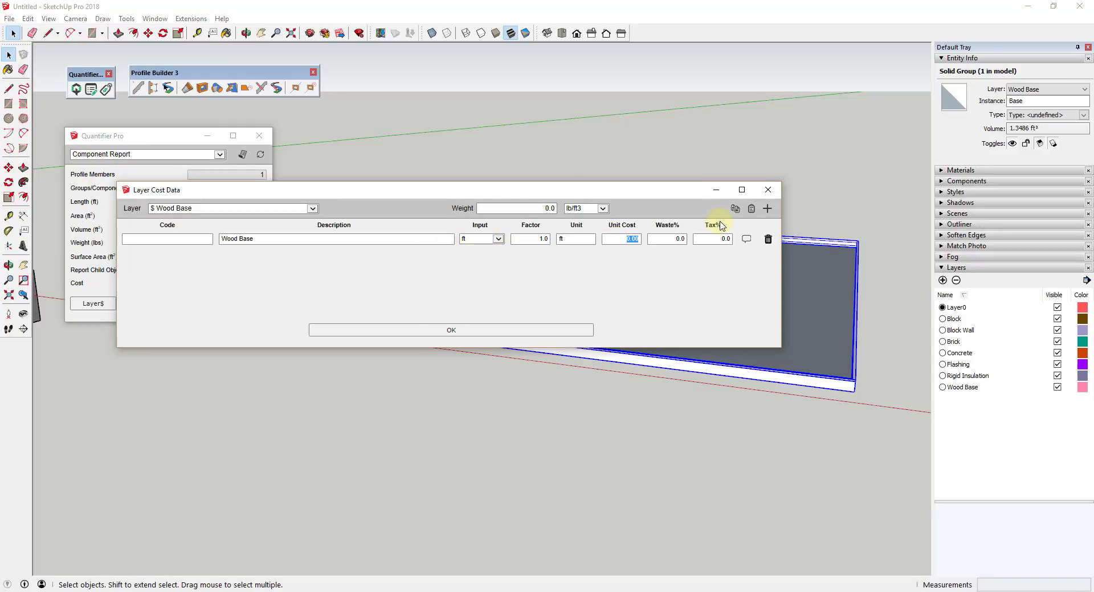
left_click(455, 330)
Step: Draw a rectangle and push/pull it into a thin box
left_click(804, 446)
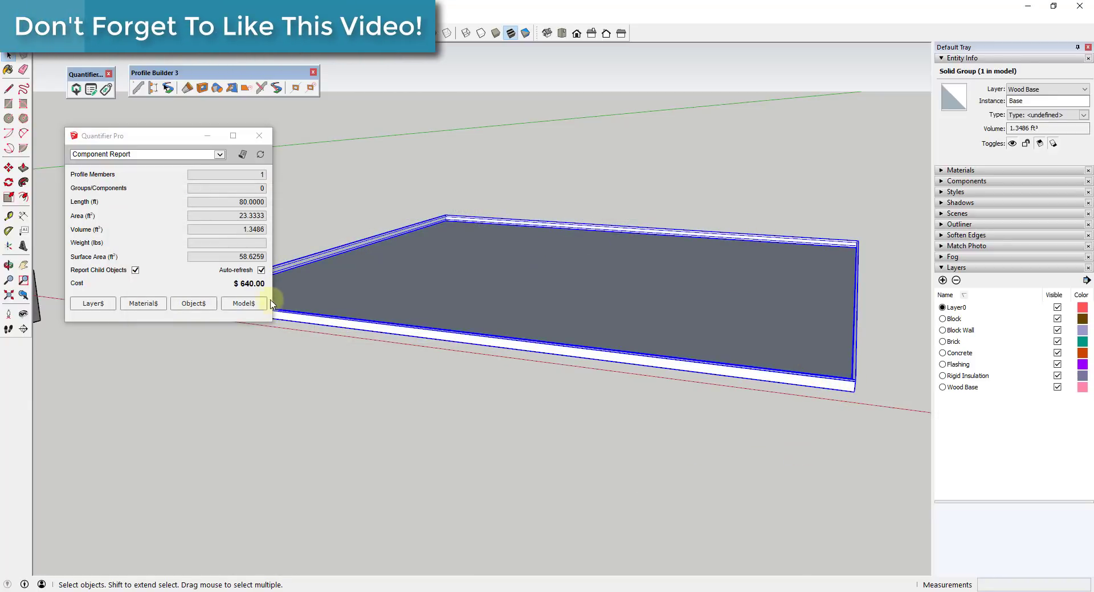
key("r")
scroll(574, 306, "up", 5)
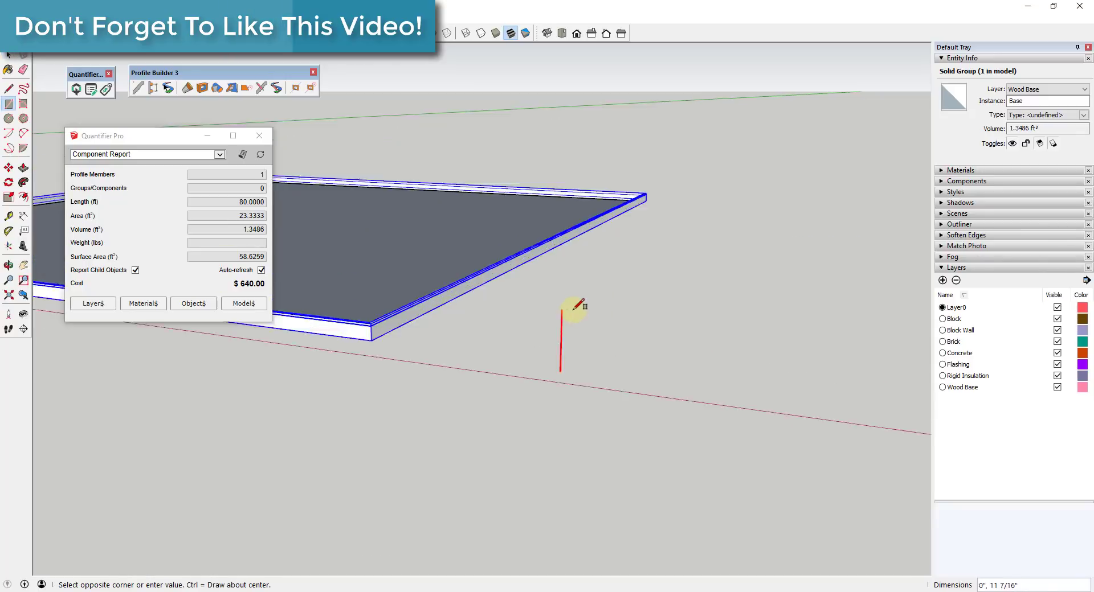
key("p")
scroll(545, 322, "down", 5)
left_click(538, 359)
key("space")
Step: Group the new box, put it on the Wood Base layer, and reselect it to check its cost
triple_click(593, 347)
right_click(593, 347)
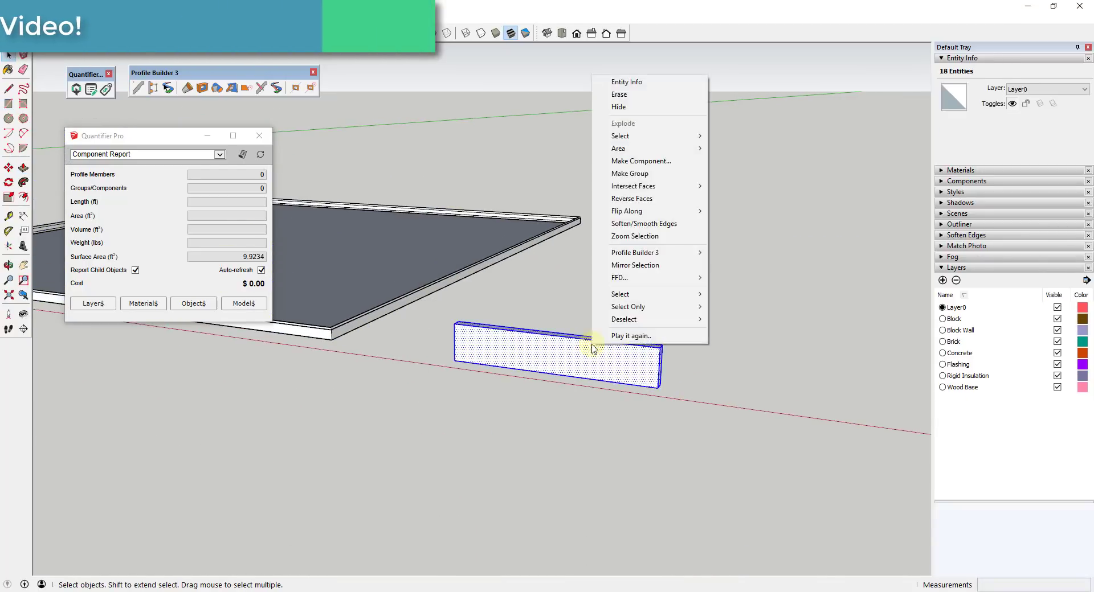
left_click(633, 171)
left_click(1043, 90)
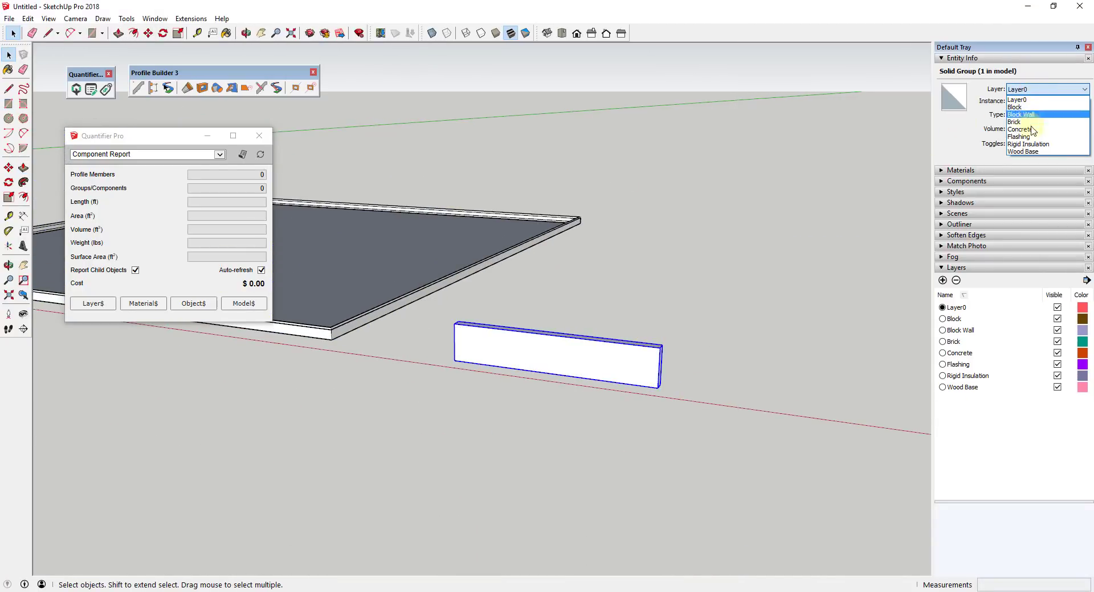
left_click(1032, 152)
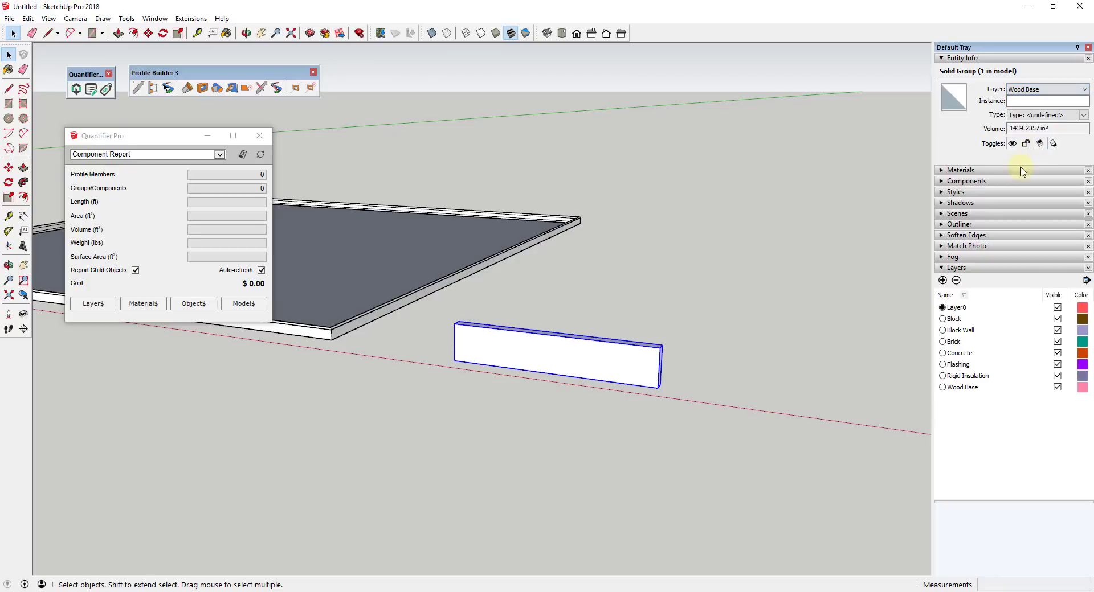
left_click(799, 326)
left_click(543, 368)
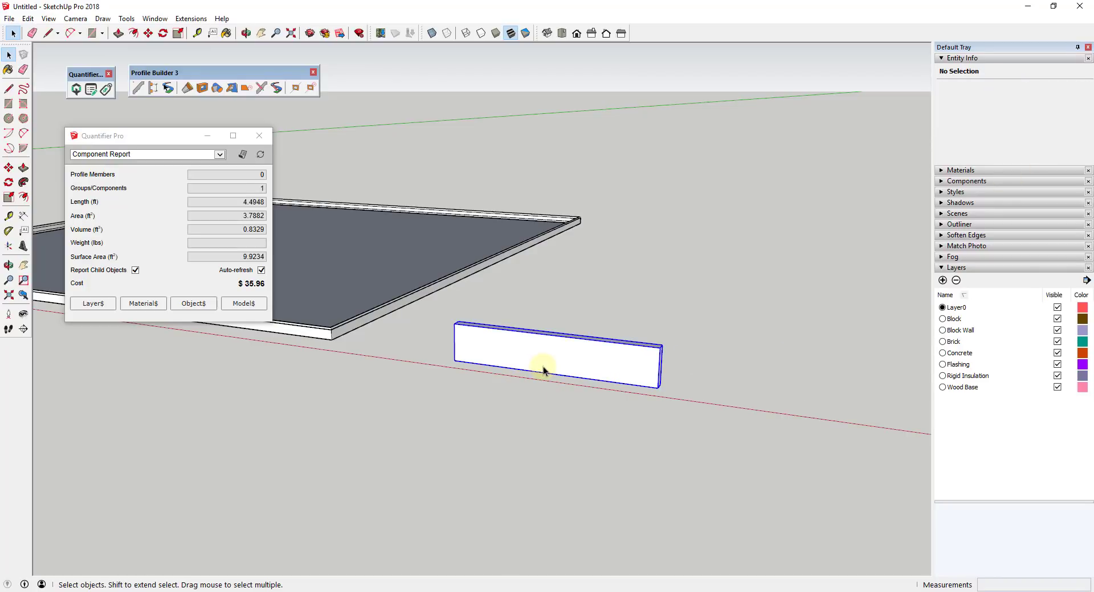
key("t")
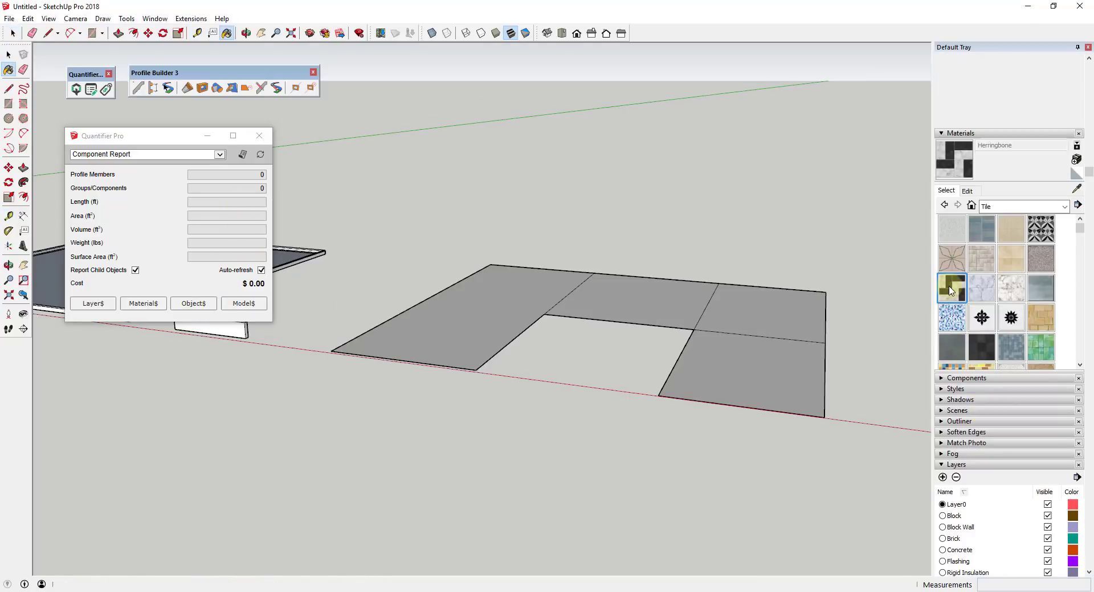
Step: Paint the three floor areas with the Herringbone material
left_click(436, 323)
left_click(625, 297)
left_click(741, 357)
key("space")
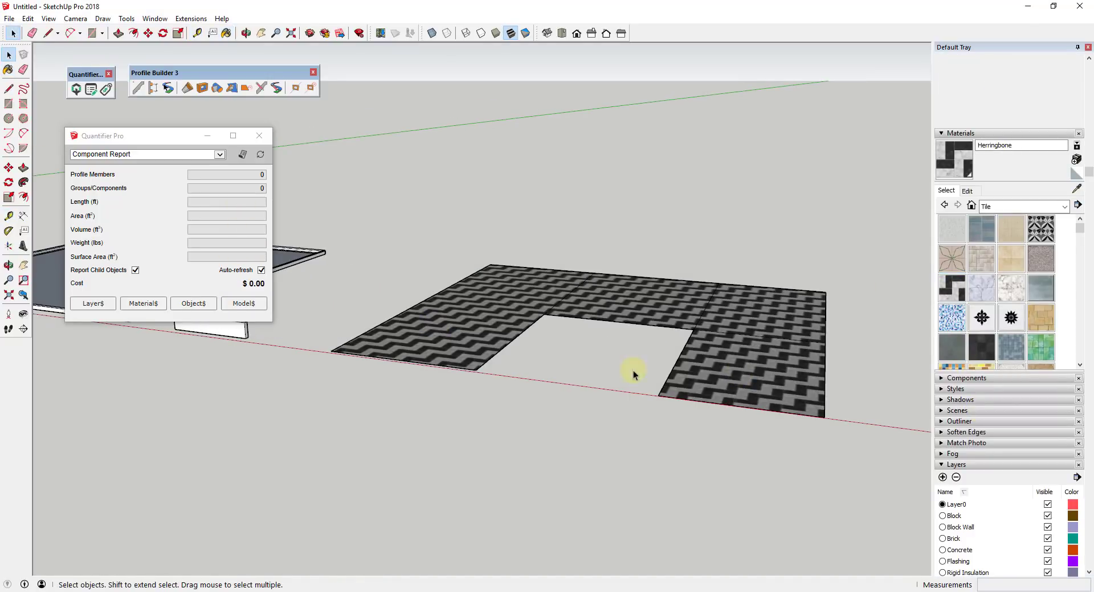
Step: Select the floor group, add a Herringbone material cost row, and reselect the floor
right_click(479, 333)
left_click(518, 165)
left_click(143, 303)
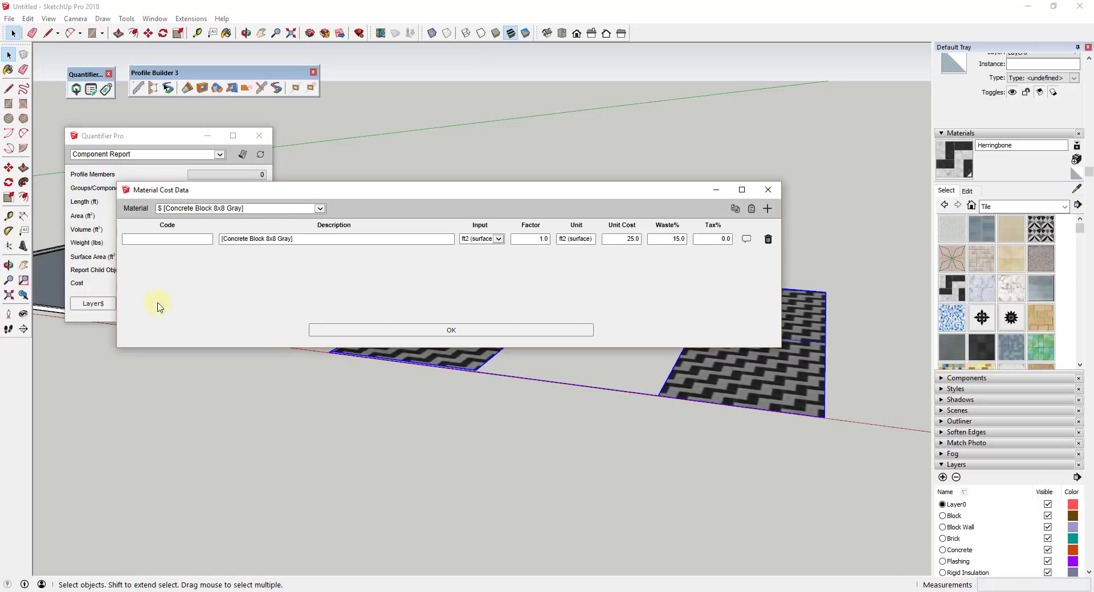
left_click(276, 209)
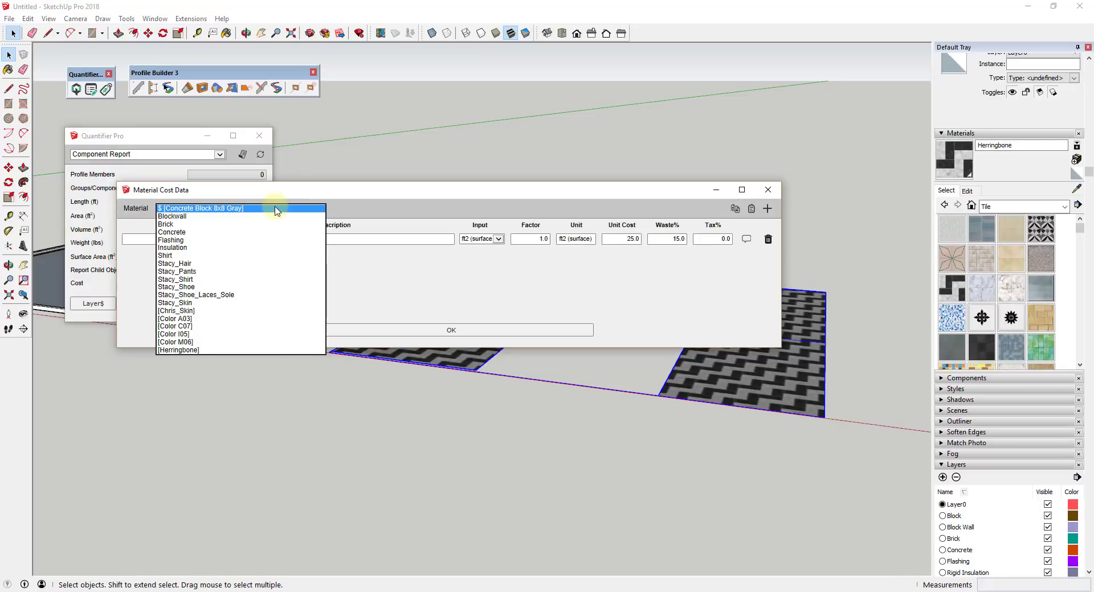
left_click(200, 353)
left_click(767, 210)
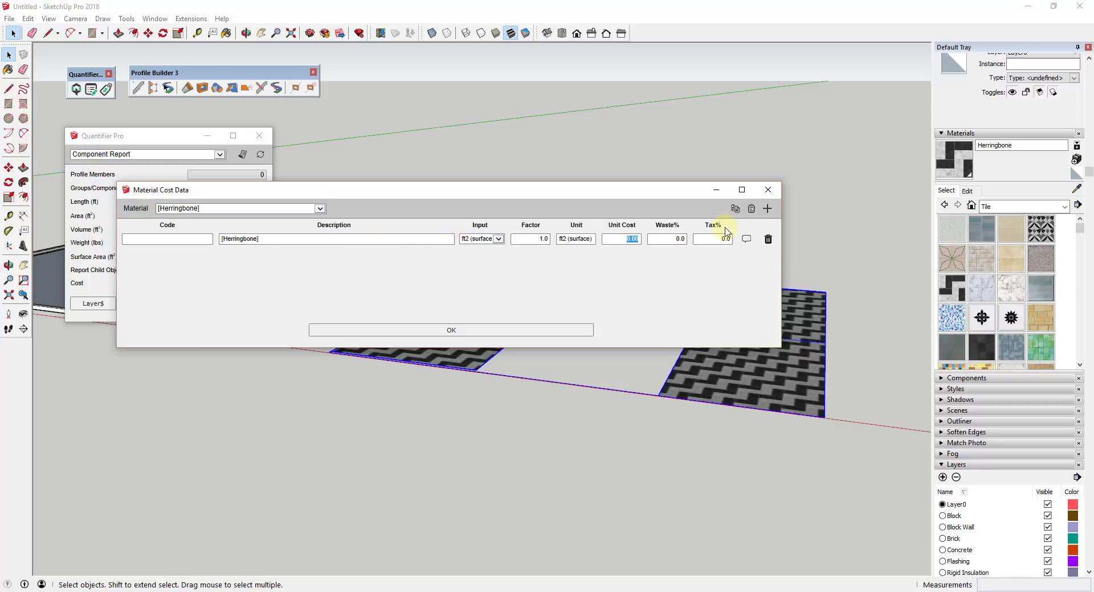
left_click(436, 329)
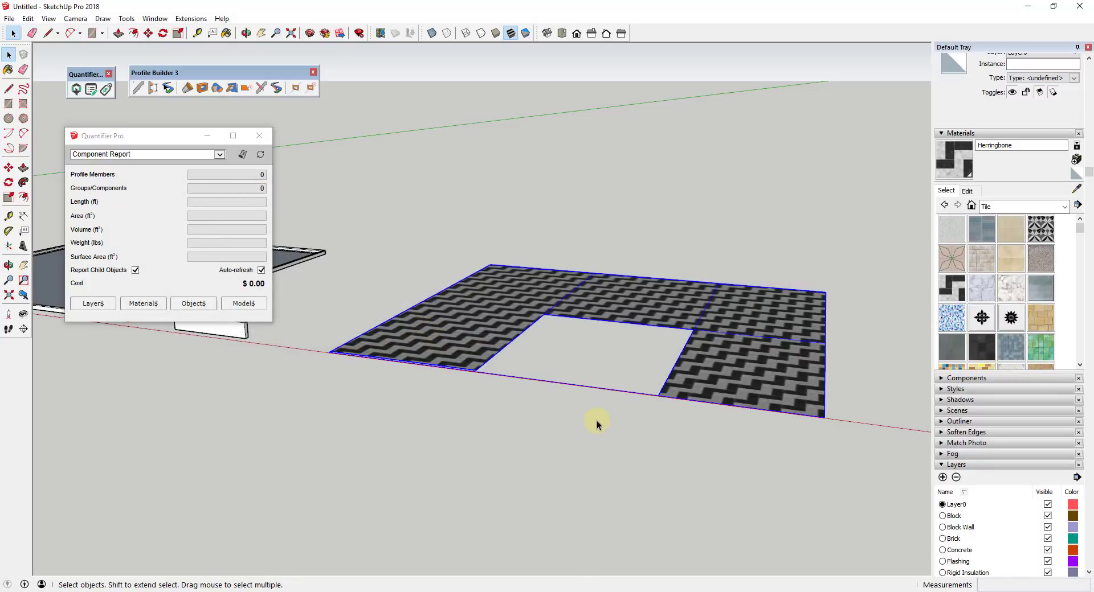
left_click(494, 321)
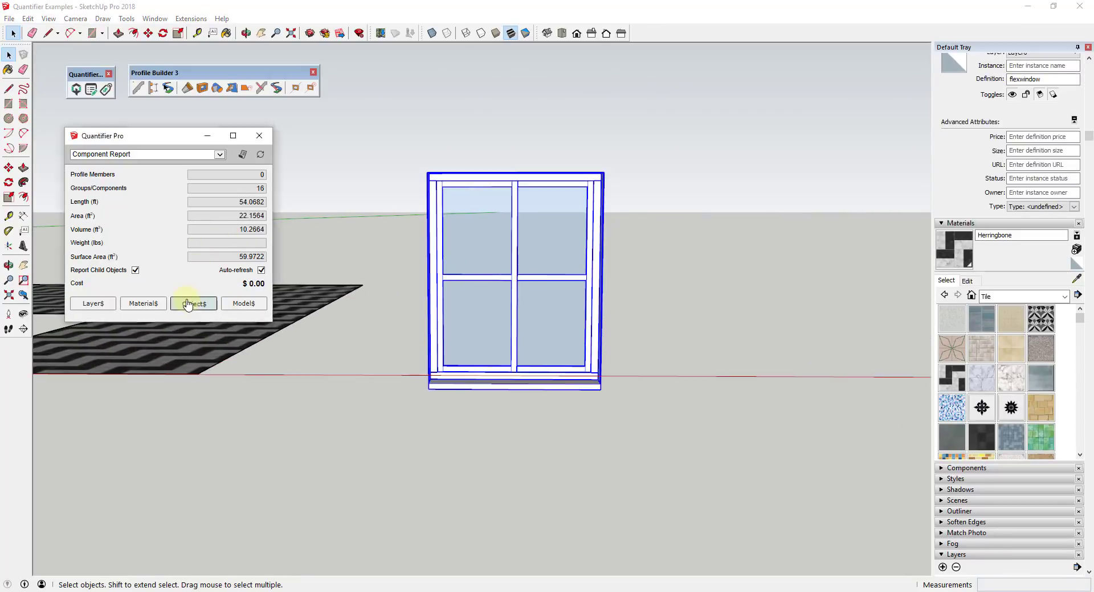
Step: Add an object cost row for the flexwindow and select the window to see its cost
left_click(194, 303)
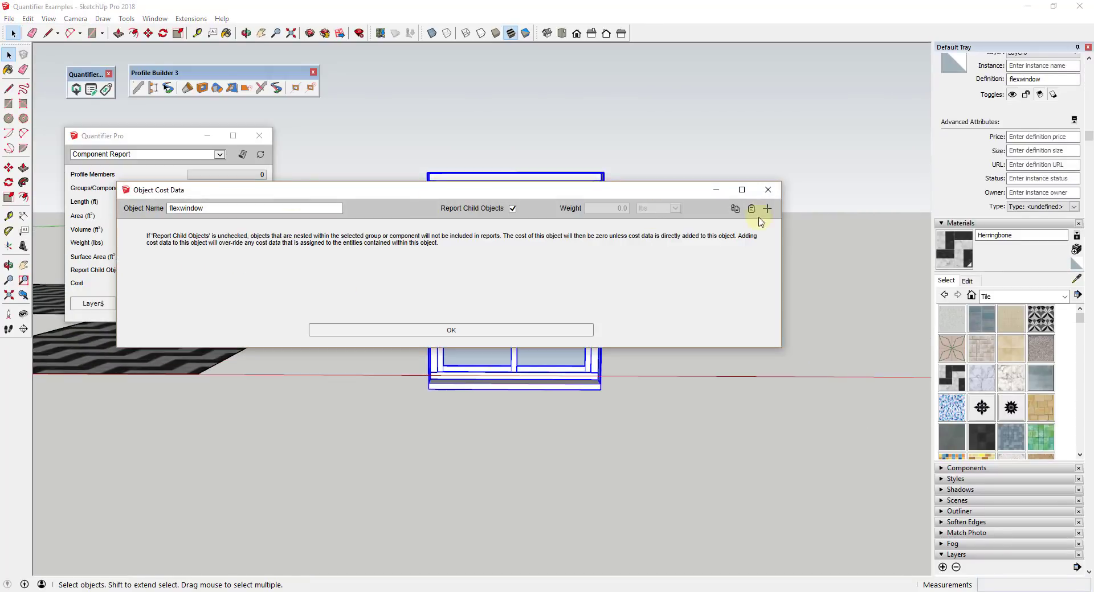
left_click(767, 209)
left_click(452, 330)
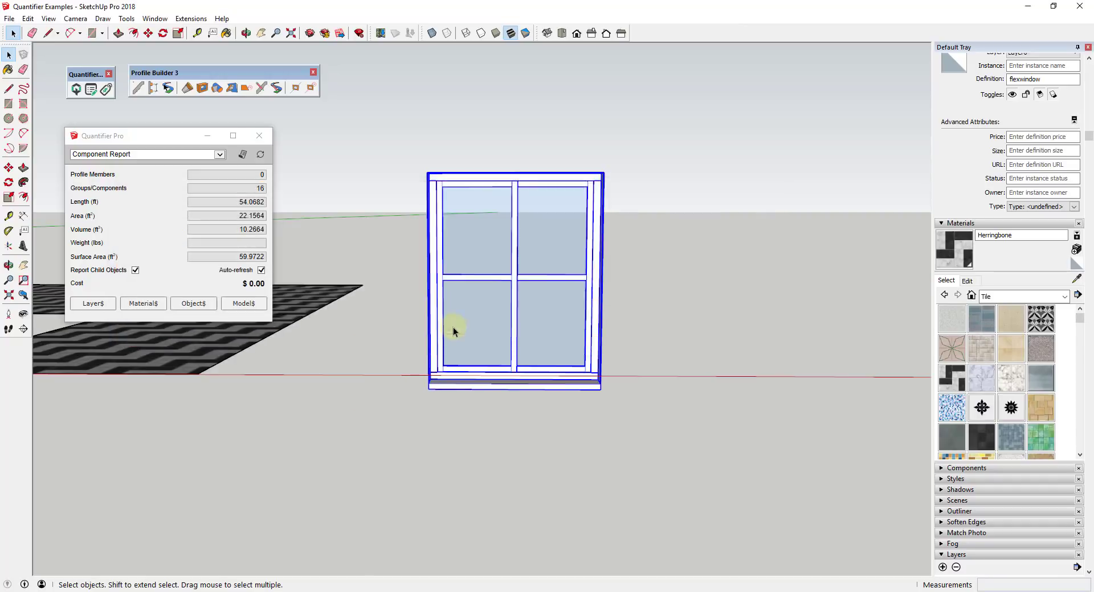
middle_click_drag(453, 327, 521, 303)
left_click(520, 304)
Step: Copy the window to the right and select both windows
key("m")
left_click(416, 383)
key("ctrl")
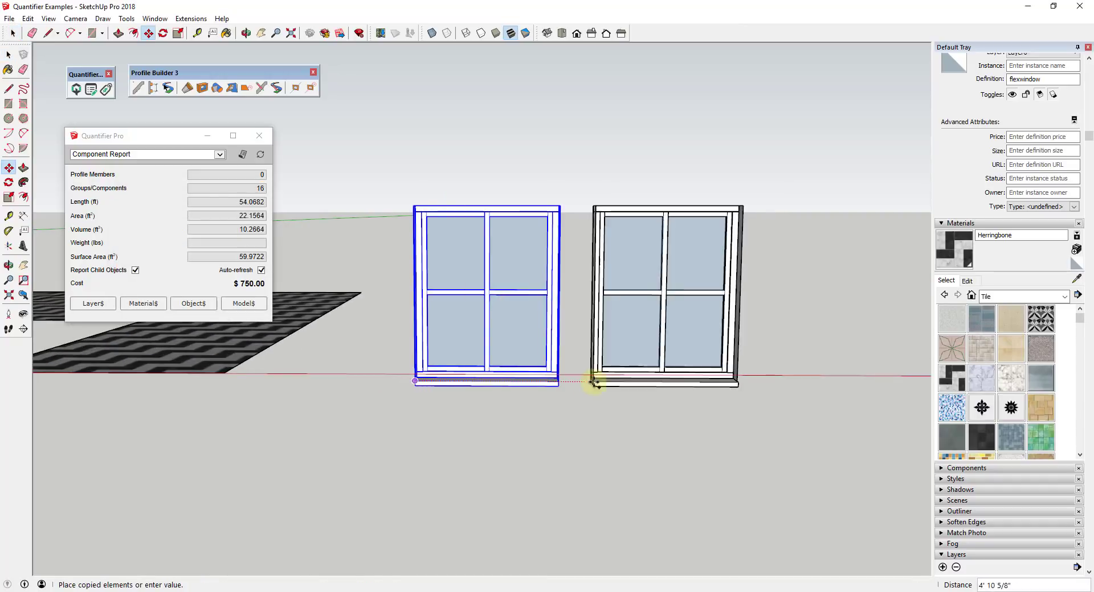
left_click(608, 385)
key("space")
left_click_drag(787, 128, 399, 441)
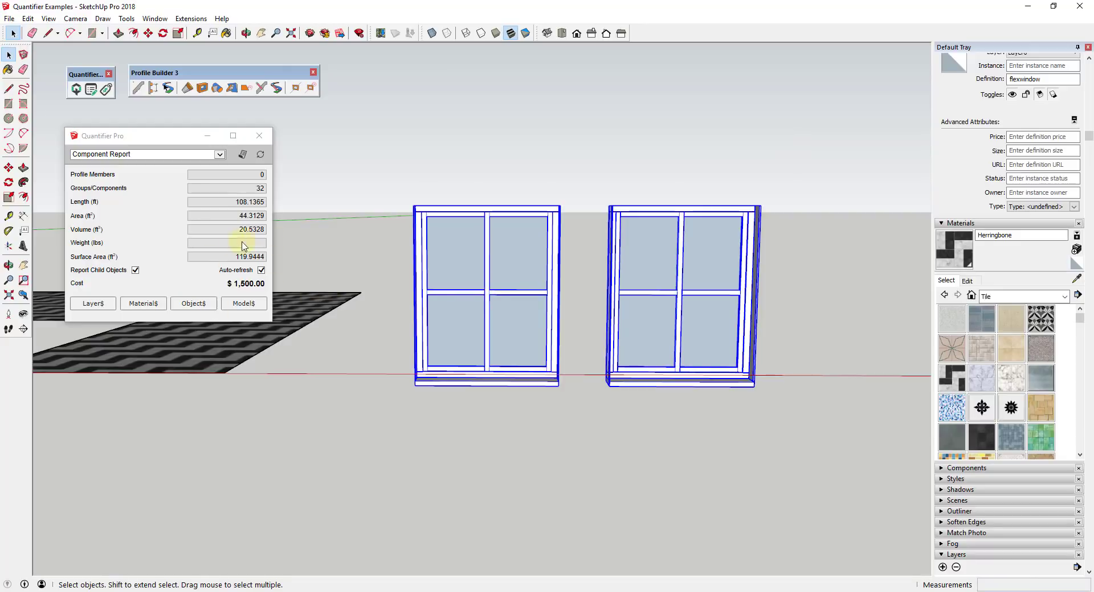
Step: Add a Model$ row 'Mobilization Costs' with LS unit and 1500 unit cost
left_click(245, 305)
left_click(767, 209)
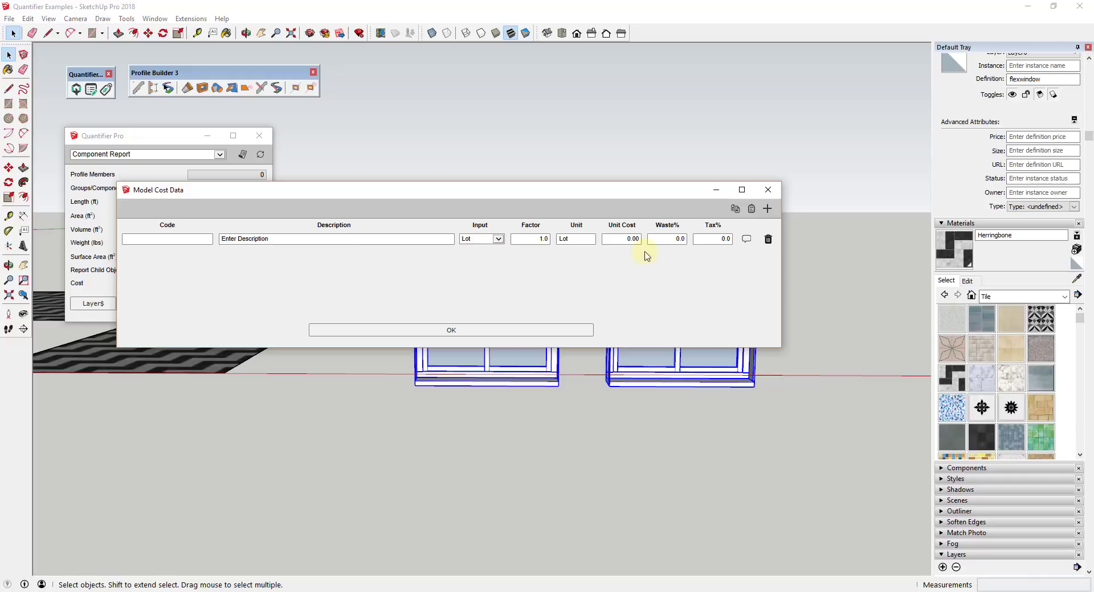
left_click(332, 240)
type("Mobilization Costs")
left_click(444, 329)
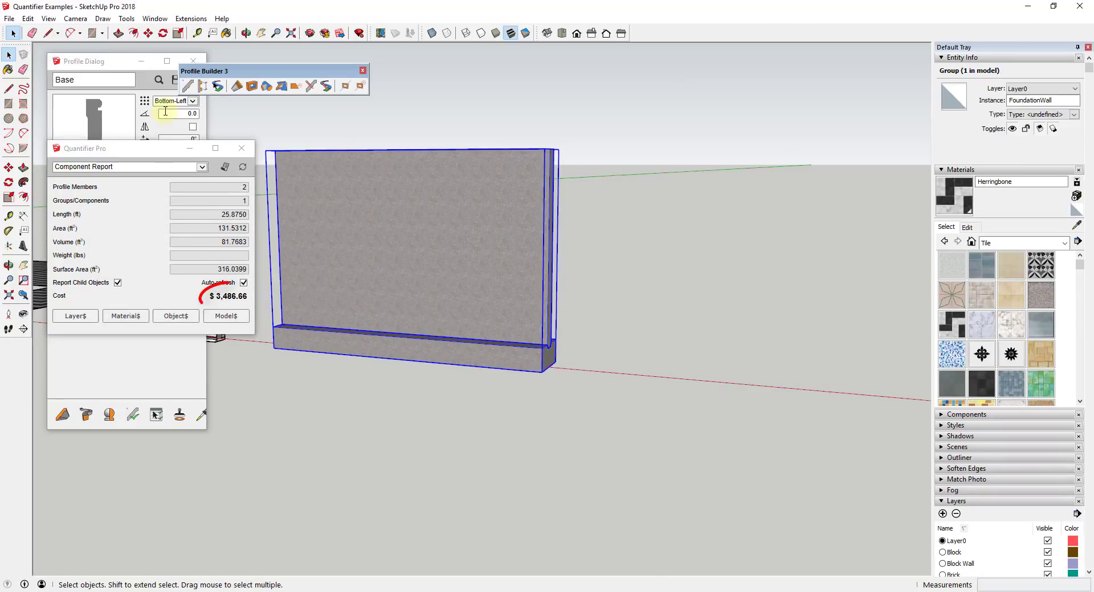
Step: Cut a door-shaped opening through the foundation wall with Profile Builder's Hole Tool
left_click(251, 86)
left_click(440, 166)
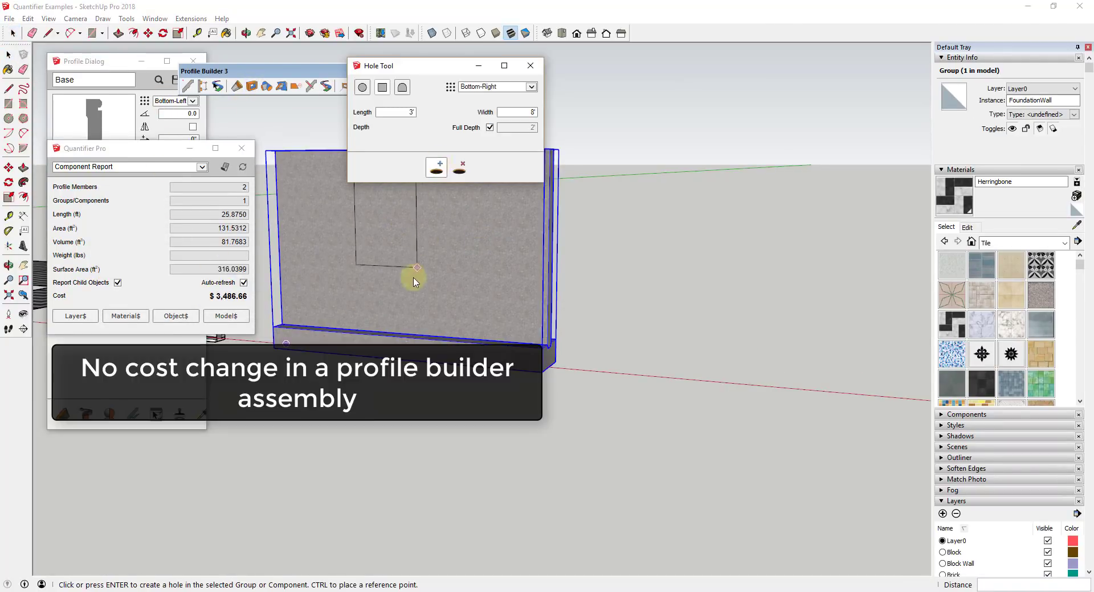
left_click(456, 336)
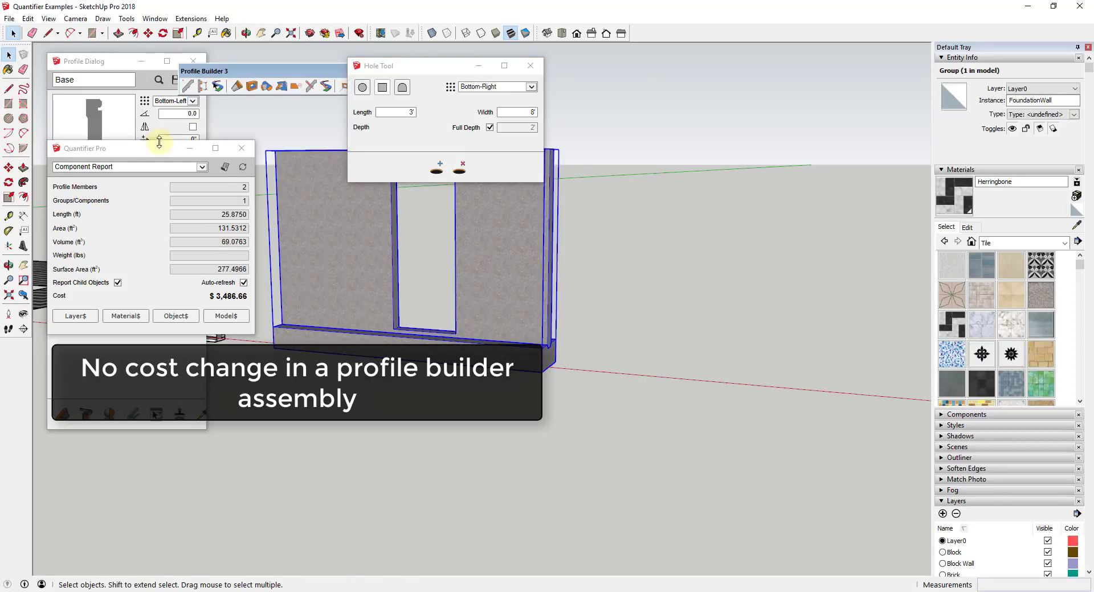
left_click(243, 167)
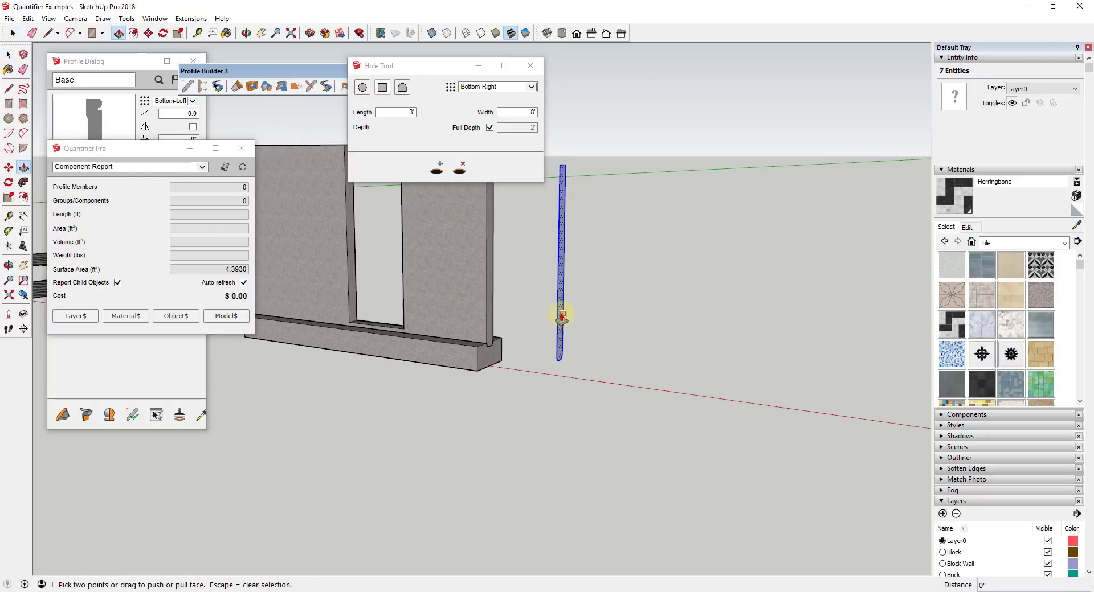
Step: Extrude the white face into a slab, group it, and put it on the Foundation wall layer
left_click_drag(758, 330, 866, 332)
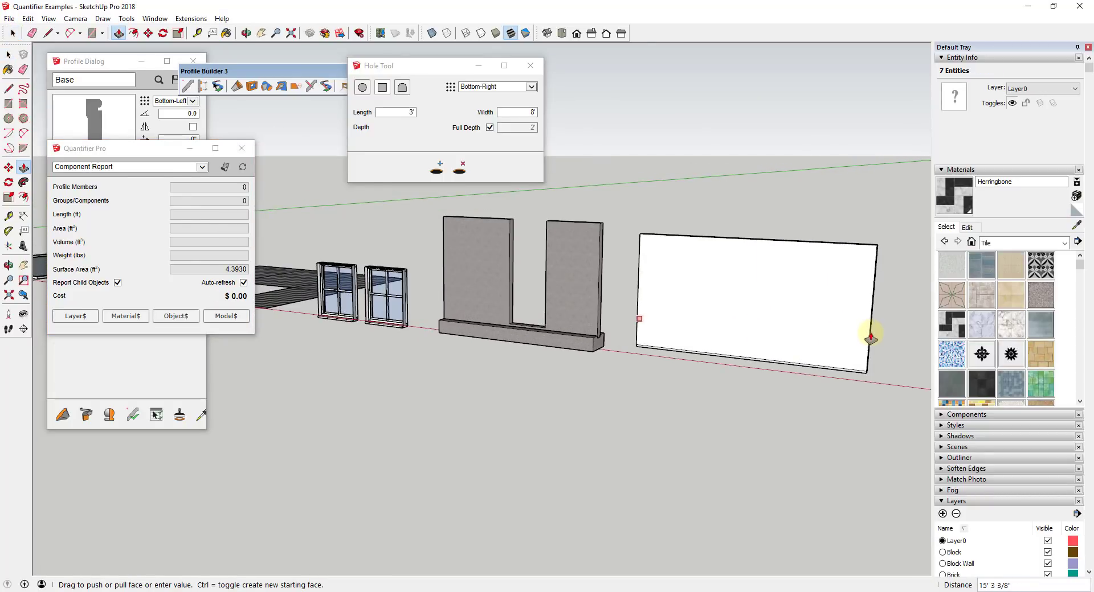
key("space")
left_click(764, 312)
triple_click(784, 296)
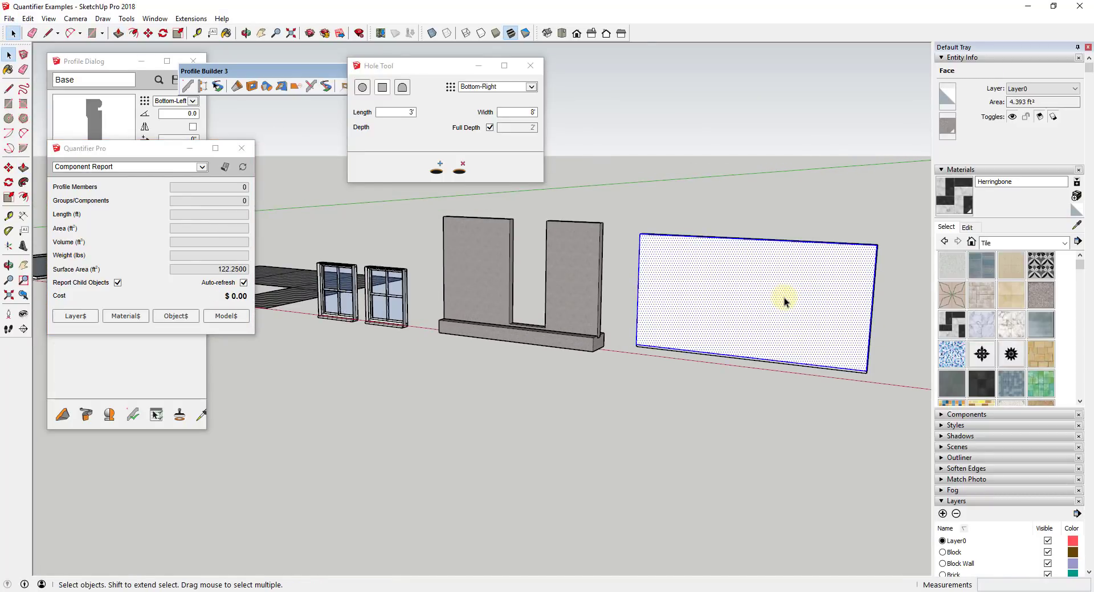
right_click(785, 297)
left_click(830, 397)
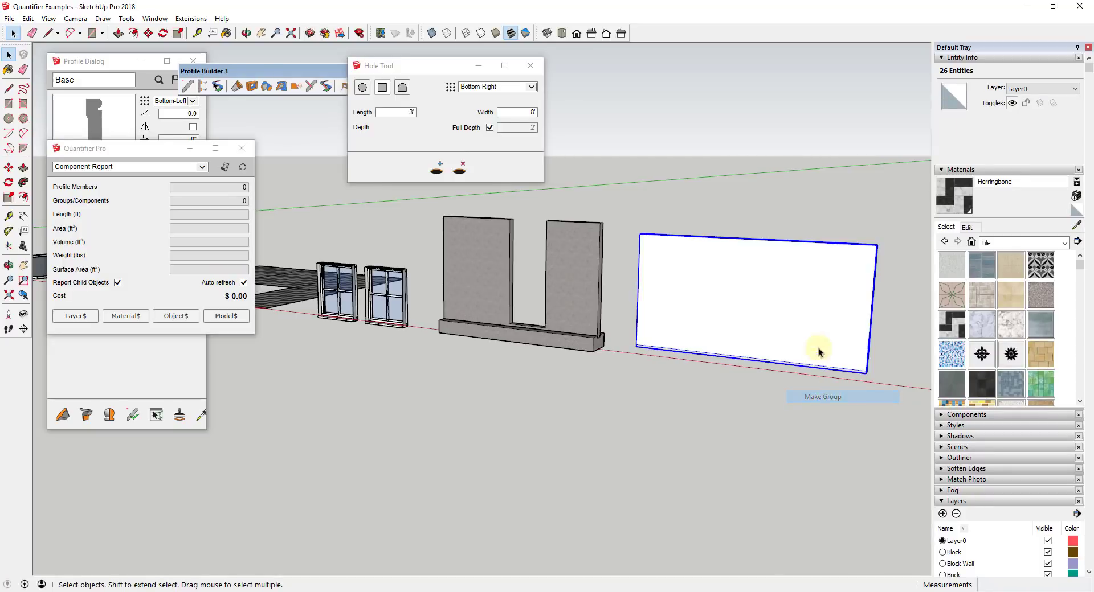
scroll(867, 293, "up", 3)
left_click(1019, 90)
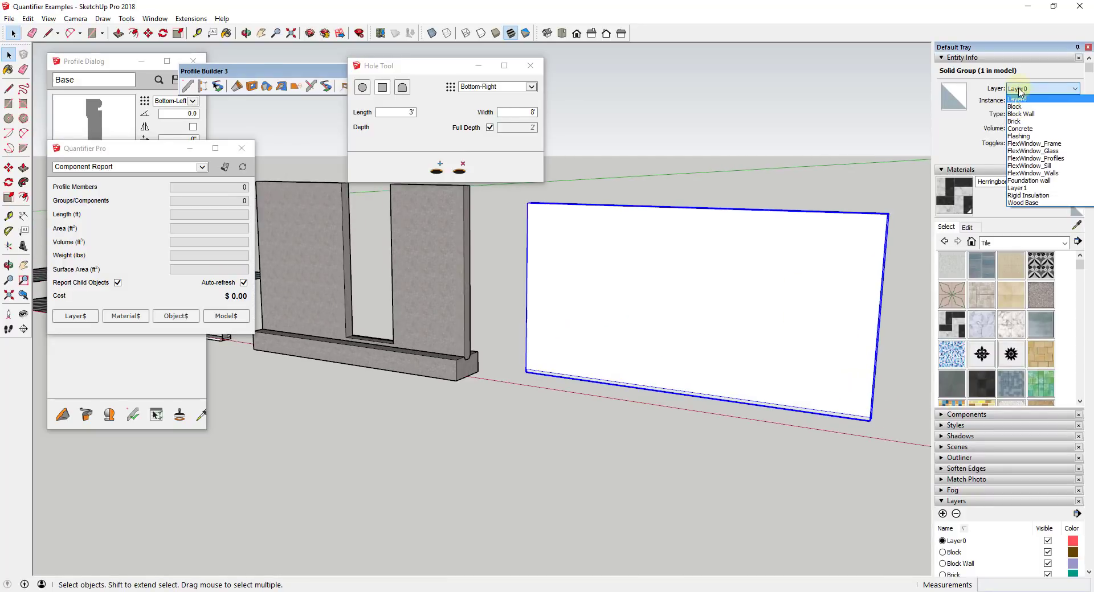
left_click(1028, 181)
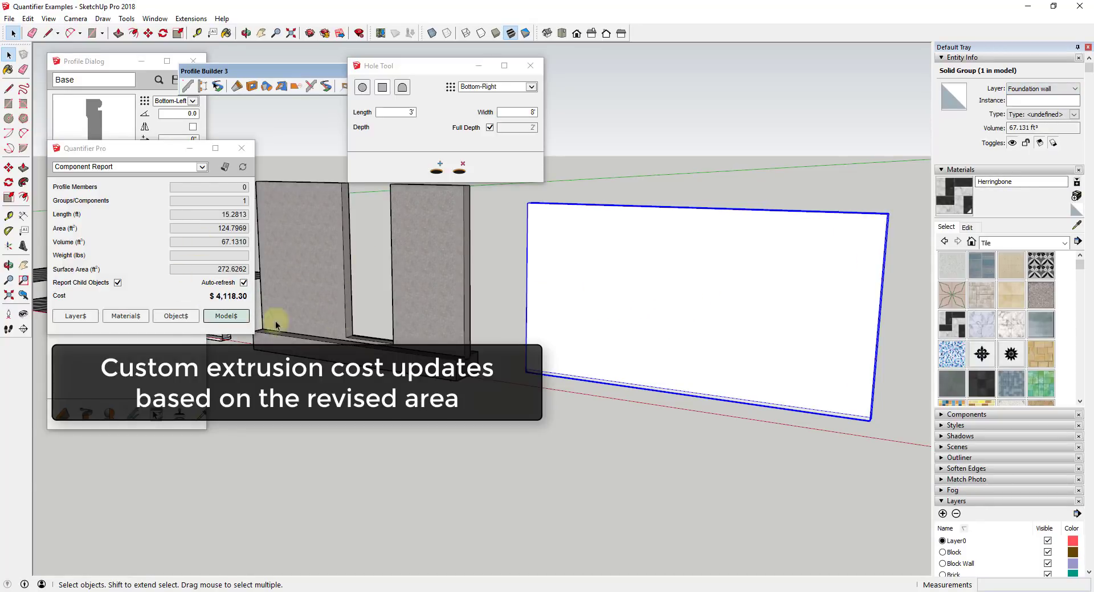
Step: Cut another door-shaped opening through the new wall slab and select it to see its cost
left_click(437, 167)
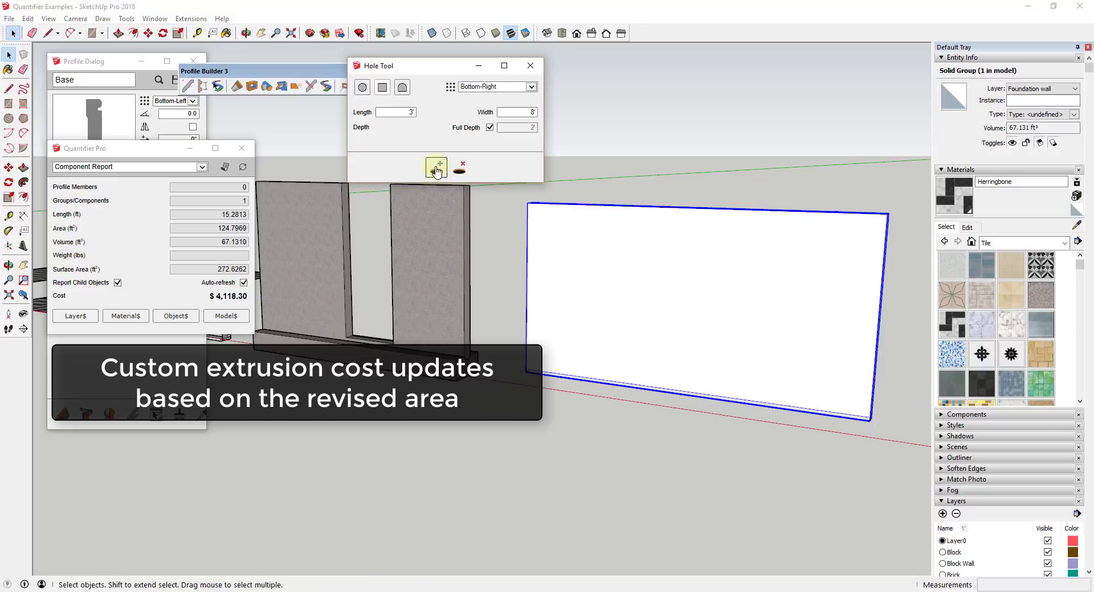
left_click(726, 391)
left_click(786, 317)
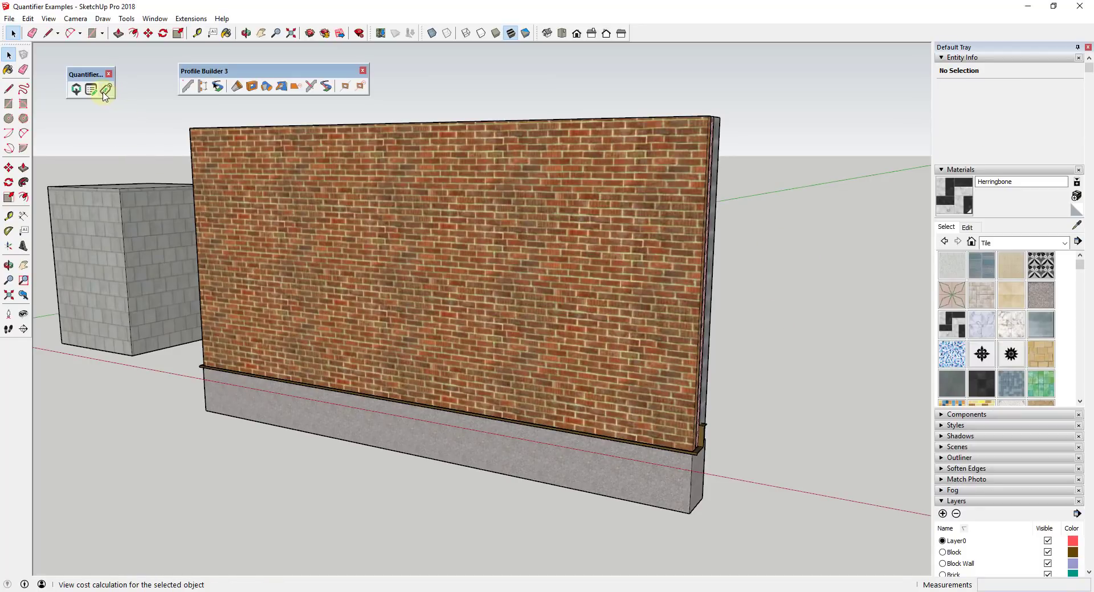
Step: Open Cost Inspector, colour the model by layer, and check the Brick and Blockwall costs
left_click(105, 89)
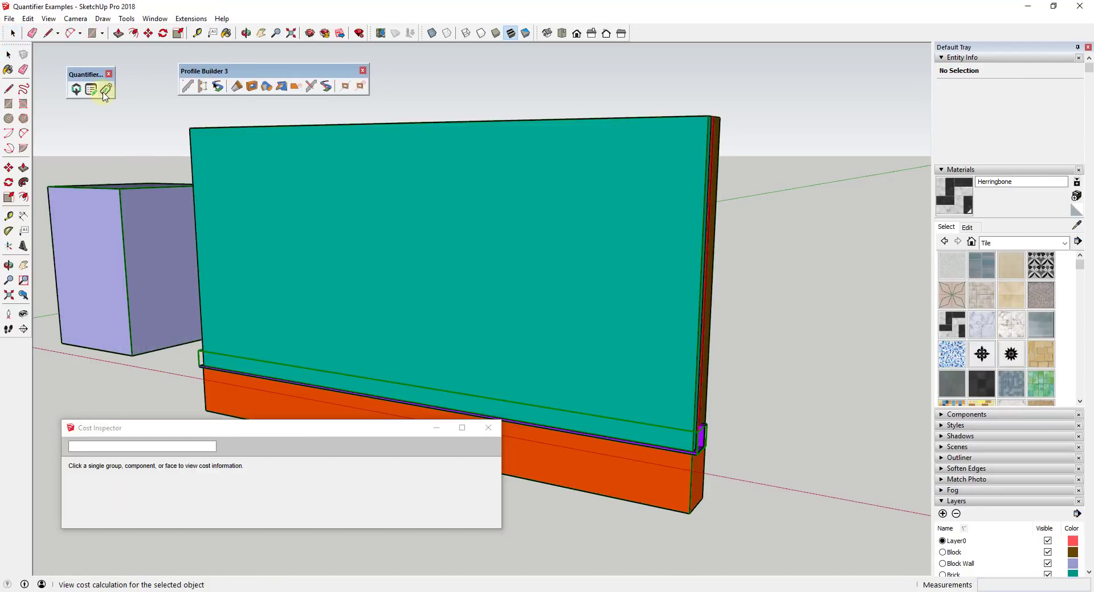
middle_click_drag(557, 335, 620, 322)
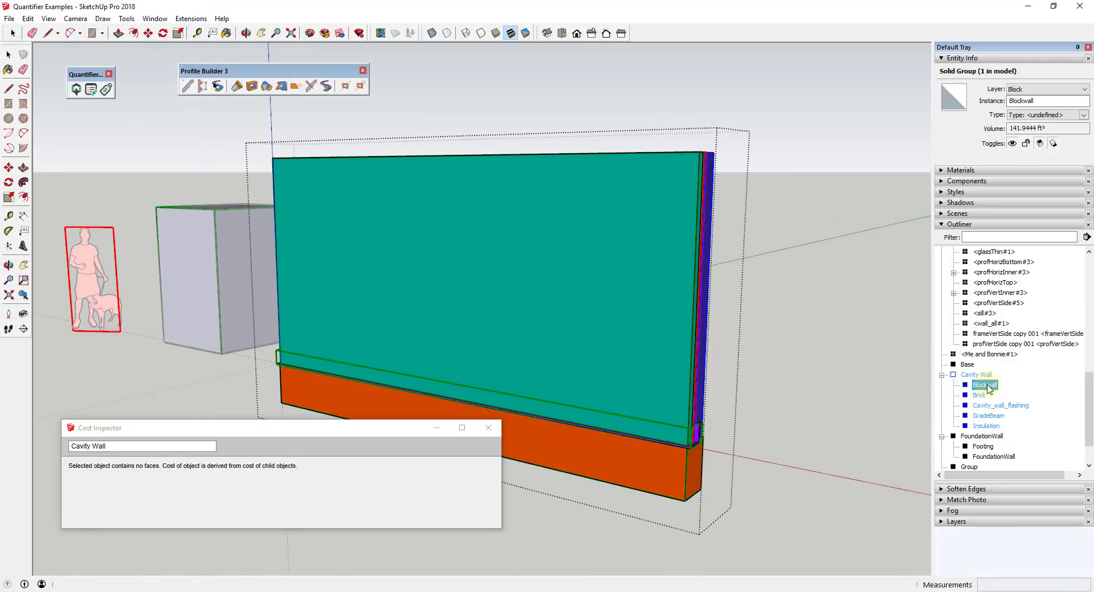
left_click(621, 319)
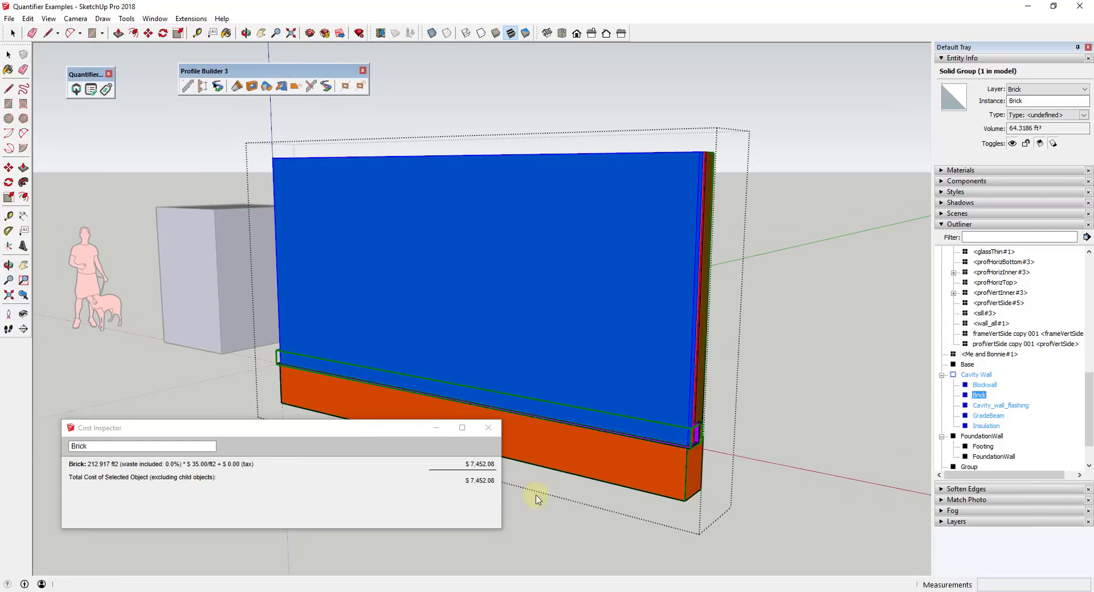
middle_click_drag(764, 444, 607, 399)
left_click(614, 384)
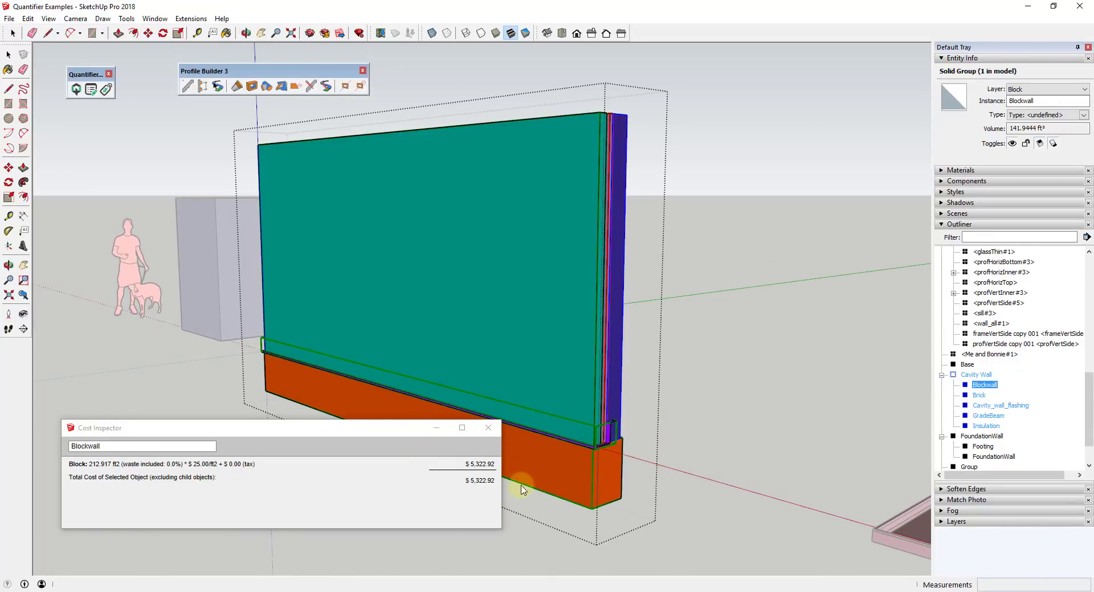
Step: Check the GradeBeam and Cavity_wall_flashing costs, then open Report Settings
left_click(547, 457)
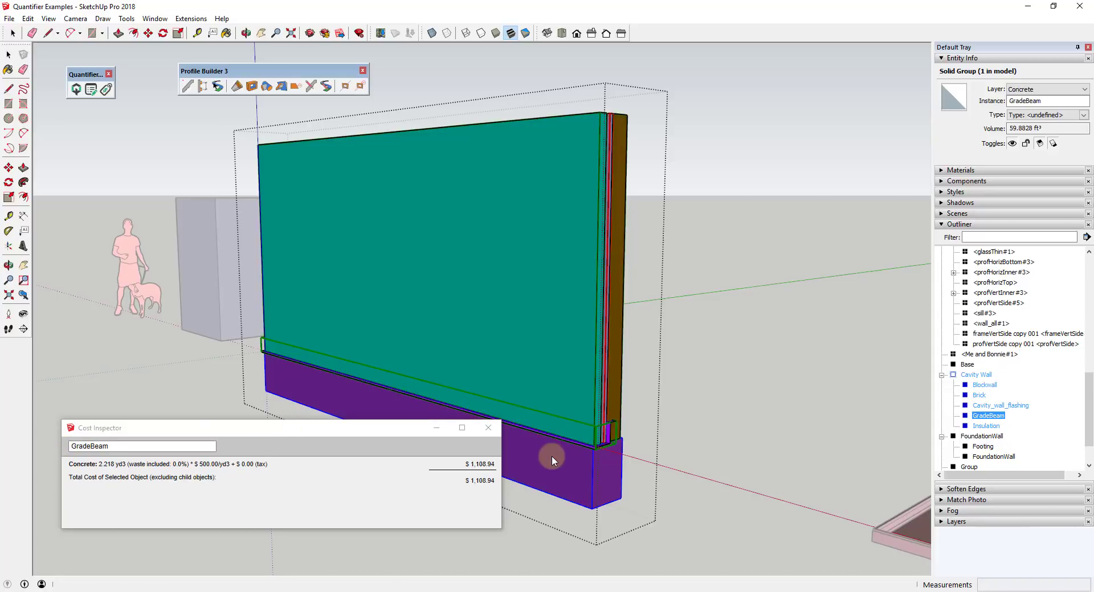
left_click(606, 399)
left_click(610, 437)
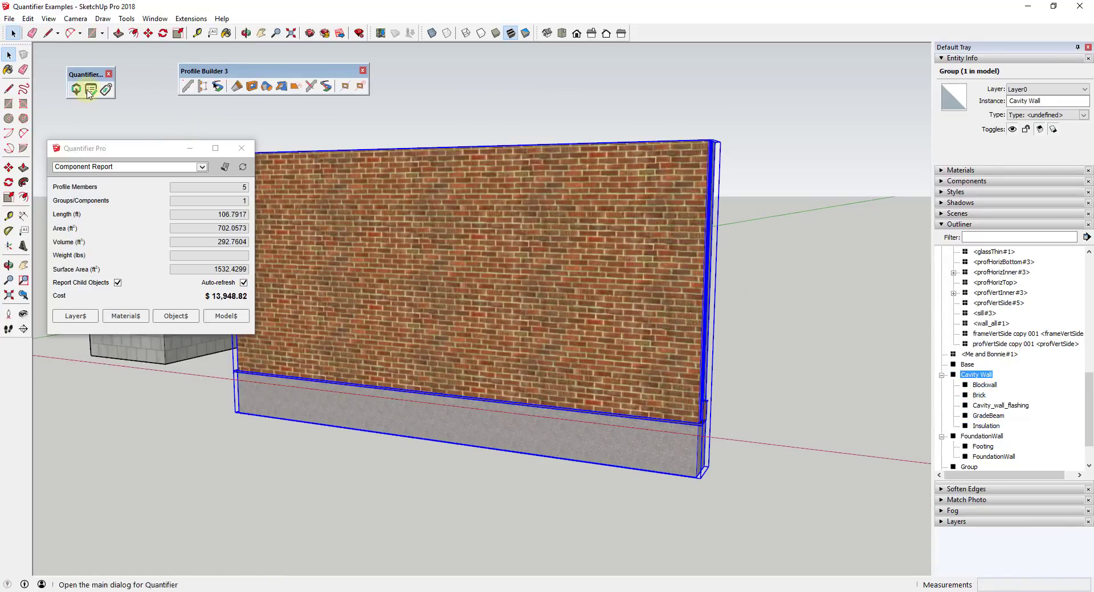
left_click(91, 89)
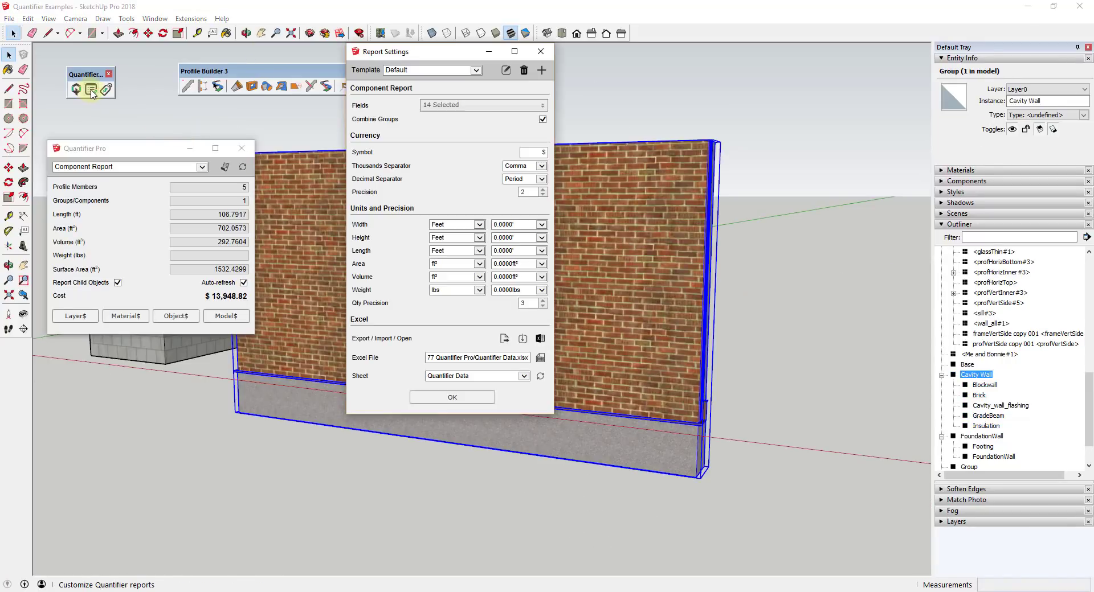
Step: Review the report field list and report template options in Report Settings
left_click(480, 107)
left_click(480, 105)
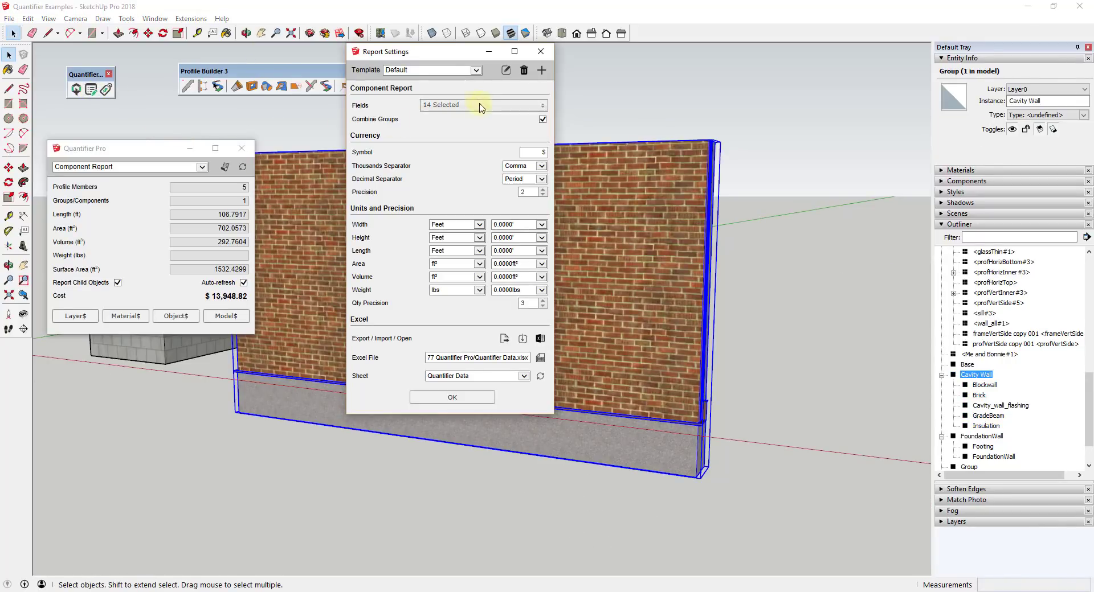
left_click(469, 72)
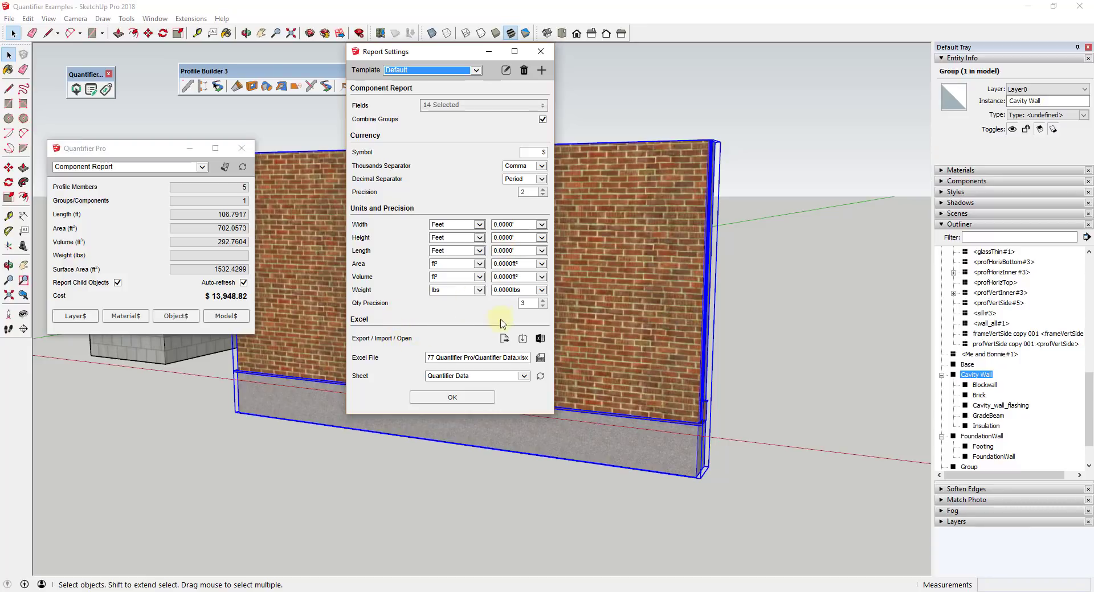
Step: Export the cost data to Excel as 'Component Cost Example' and open the workbook
left_click(504, 339)
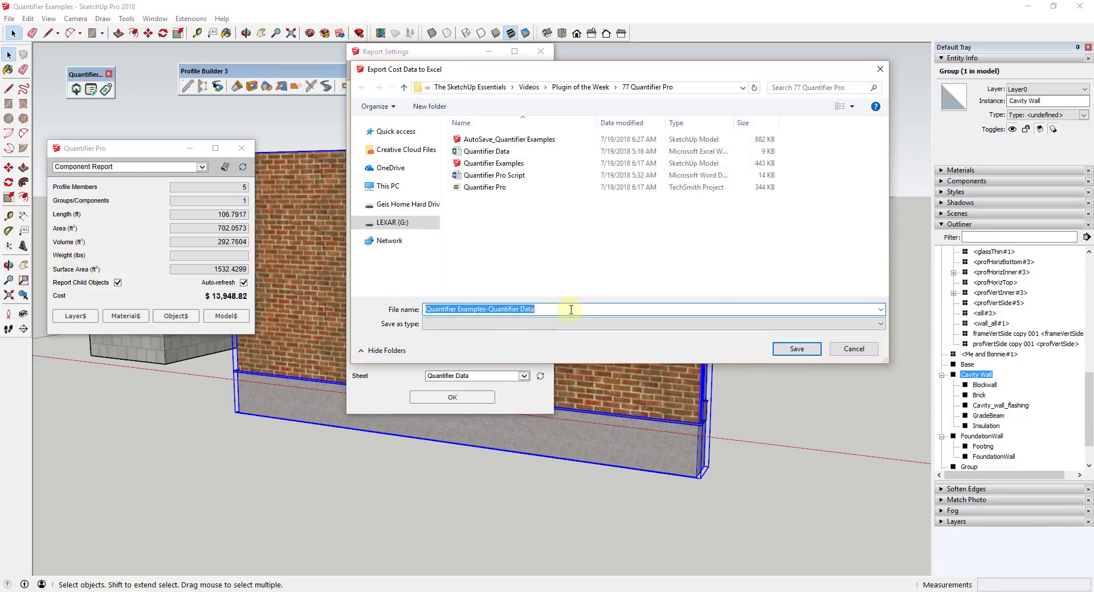
key("BackSpace")
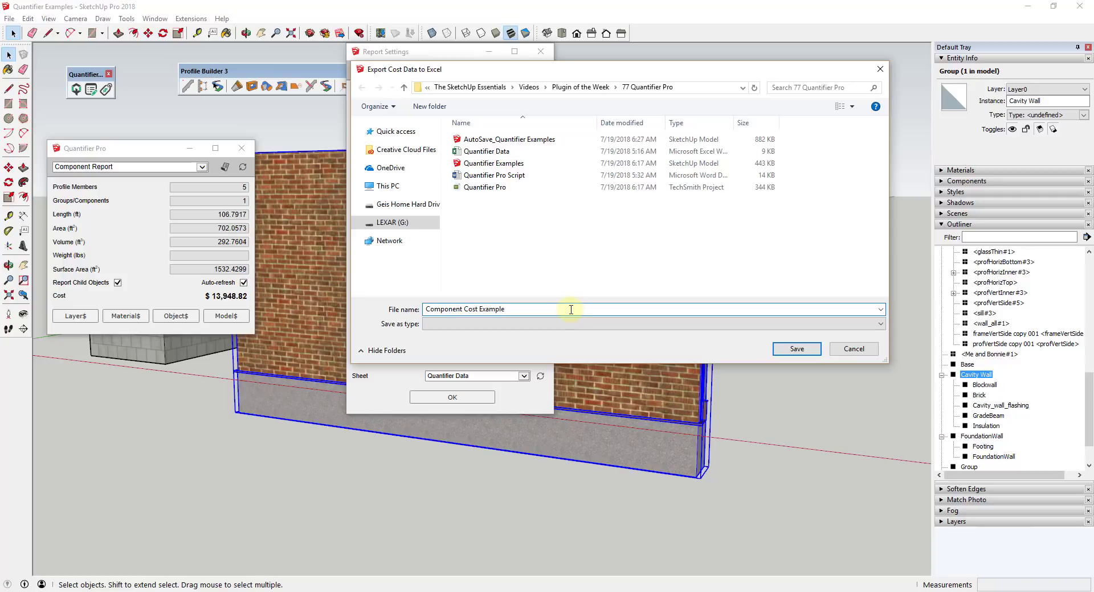
left_click(796, 349)
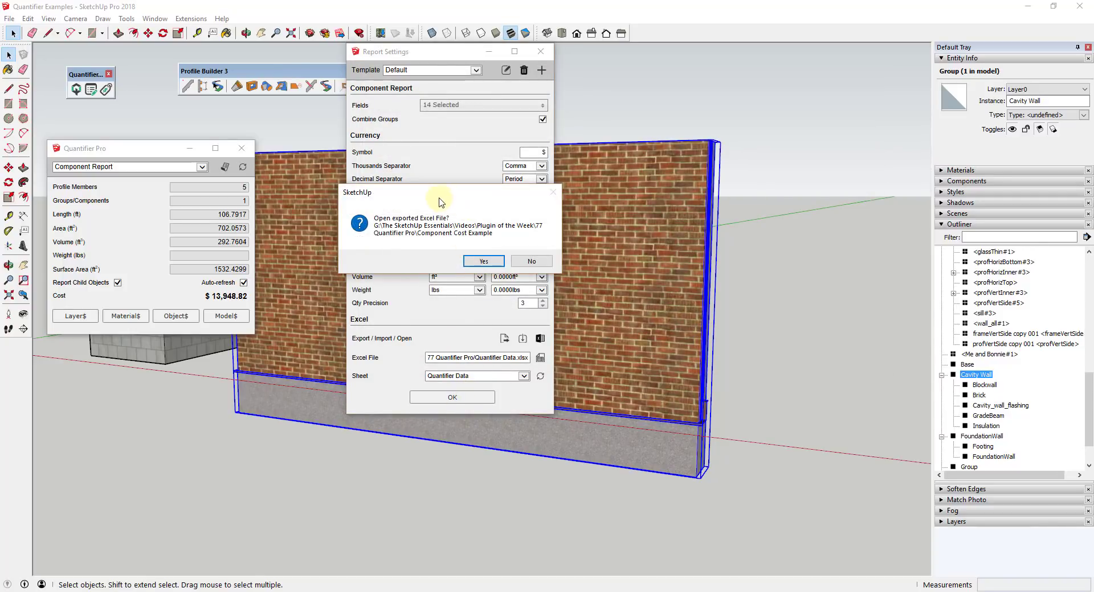
left_click(484, 261)
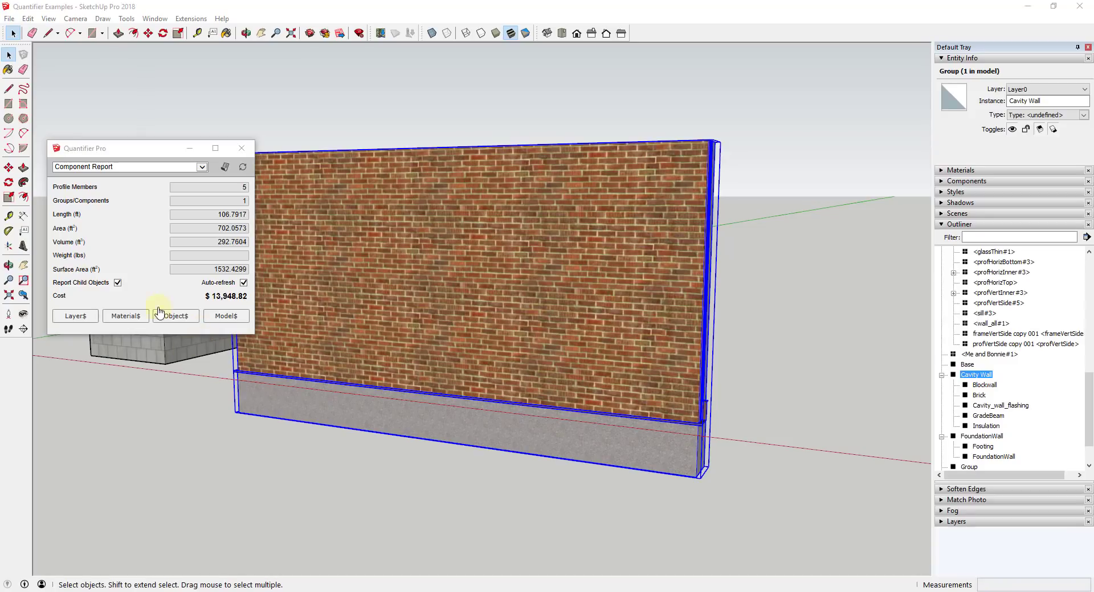
Step: Open the Component Report table listing five wall layers totalling $13,948.82
left_click(570, 282)
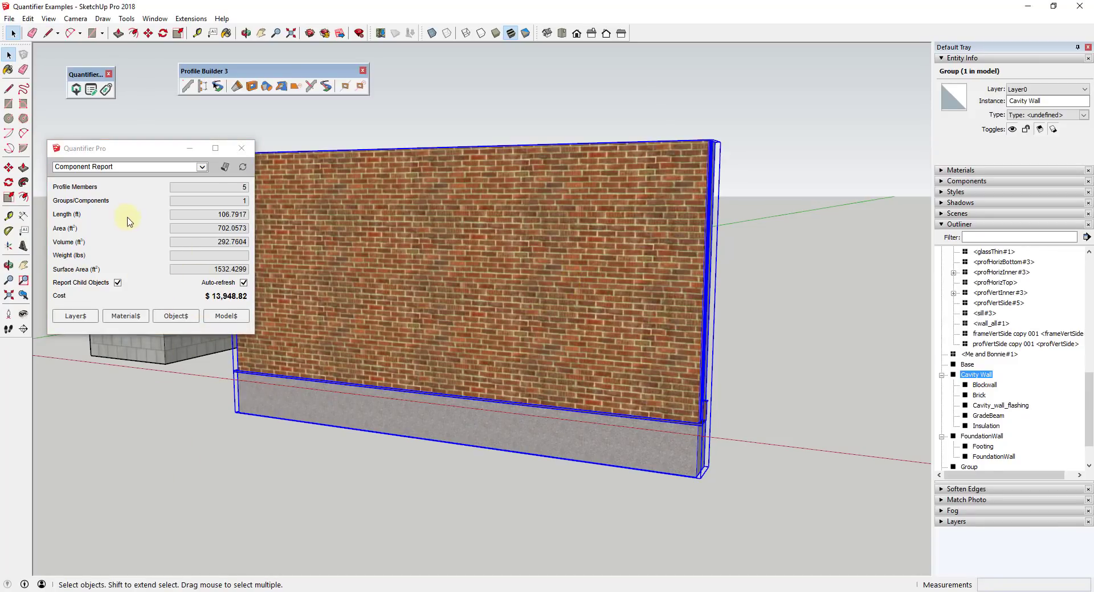
left_click(224, 167)
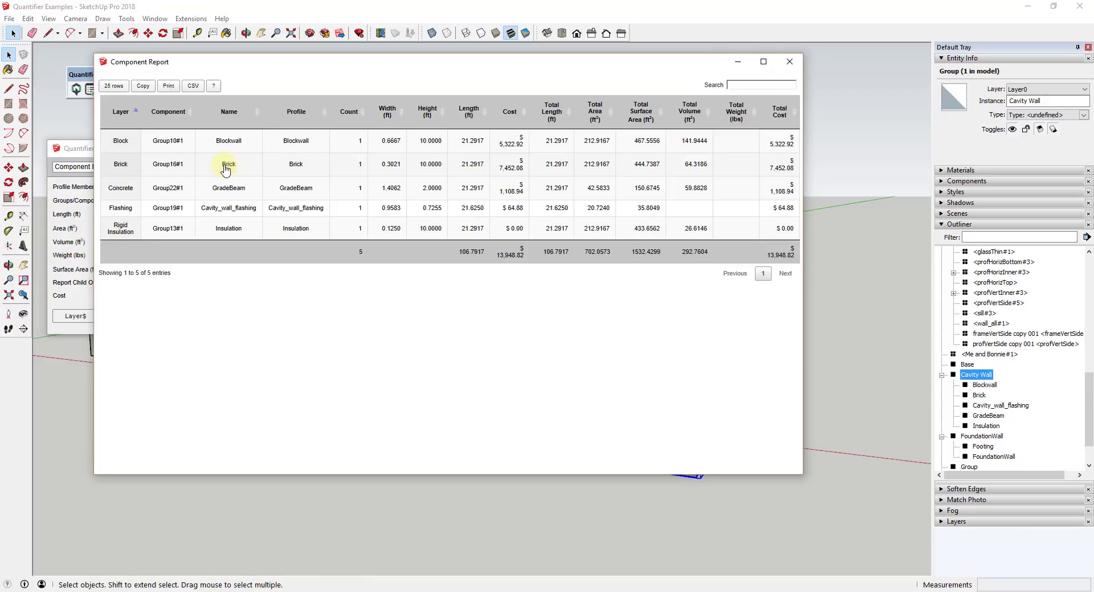